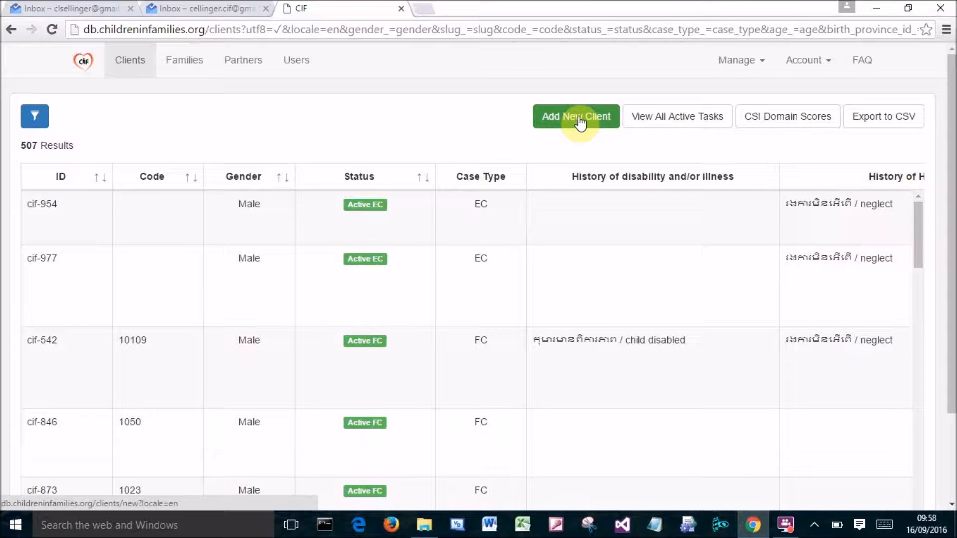
# Start adding a new client record.
pyautogui.click(578, 121)
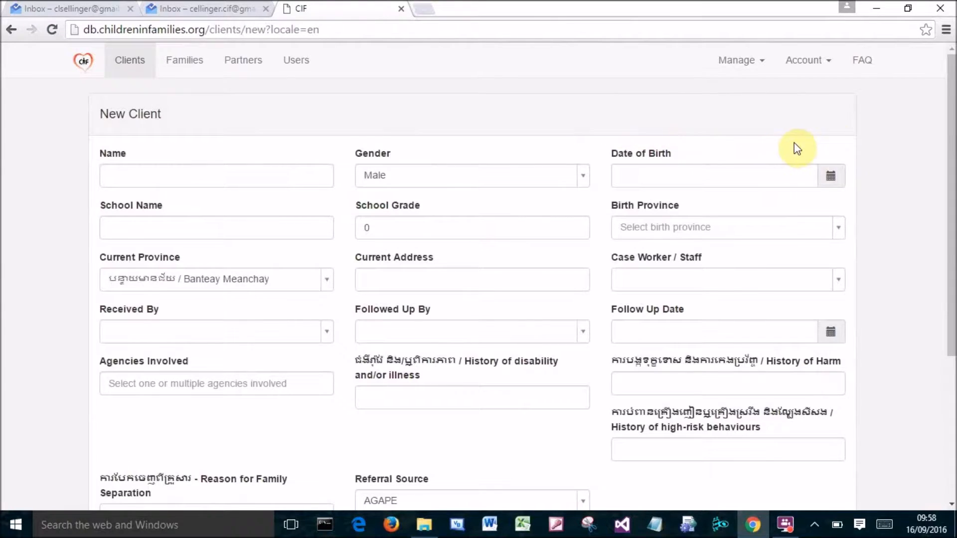
pyautogui.moveTo(953, 115)
pyautogui.mouseDown()
pyautogui.moveTo(953, 277)
pyautogui.moveTo(953, 113)
pyautogui.mouseUp()
# Switch the interface language to Khmer and back to English.
pyautogui.click(820, 62)
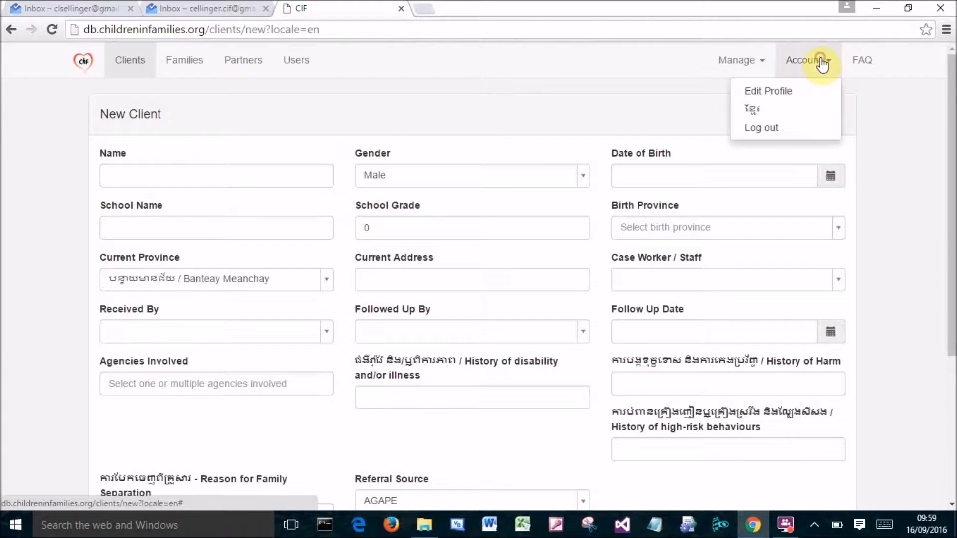
pyautogui.click(752, 114)
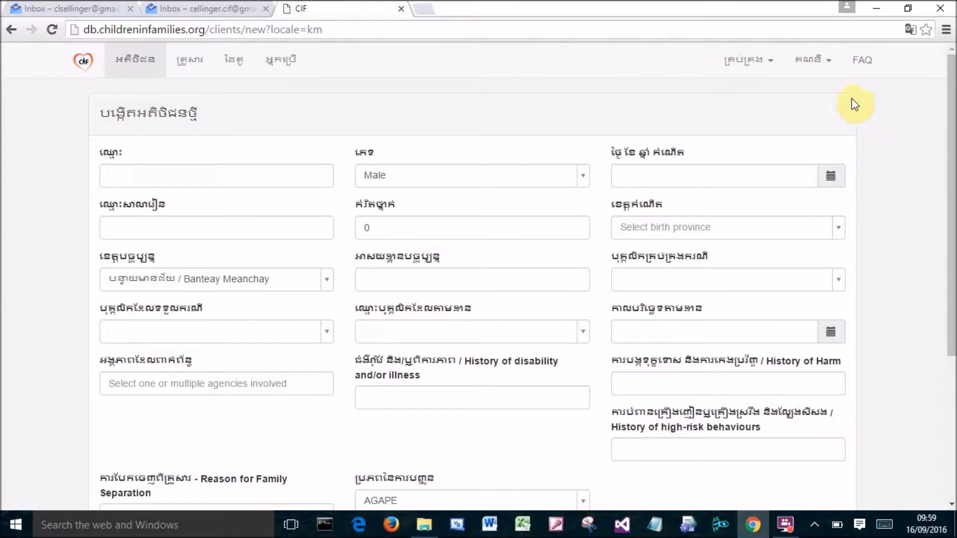
pyautogui.click(810, 61)
pyautogui.click(726, 110)
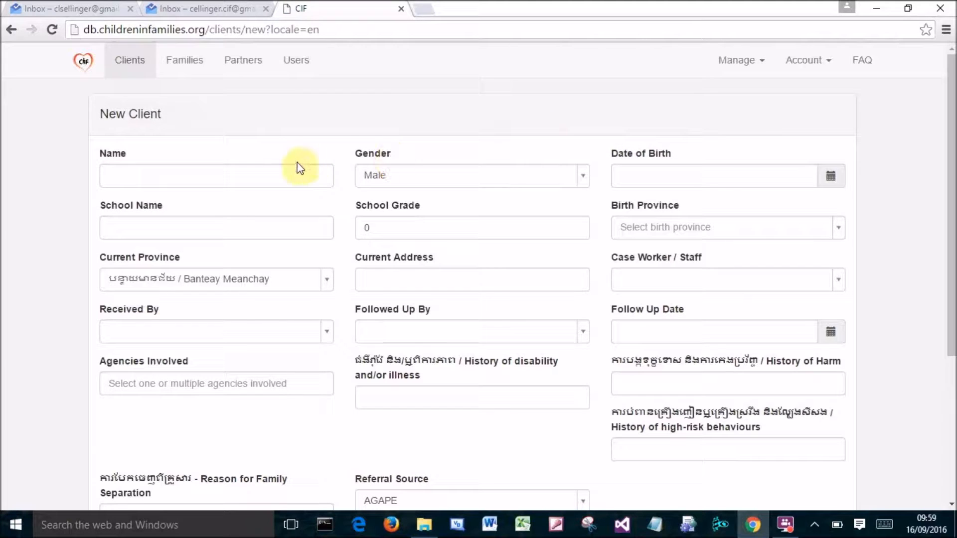
# Enter the client's full name in the Name field.
pyautogui.click(278, 172)
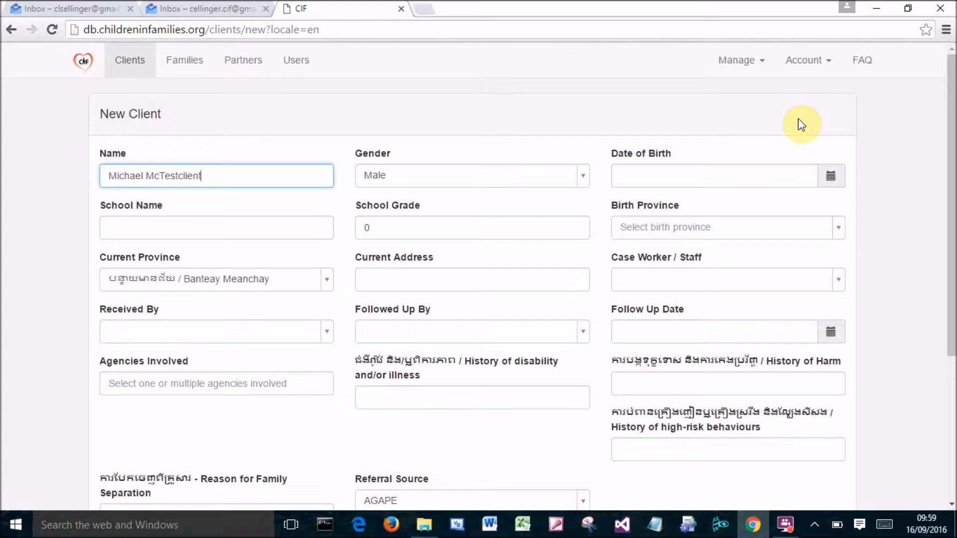
pyautogui.press('Tab')
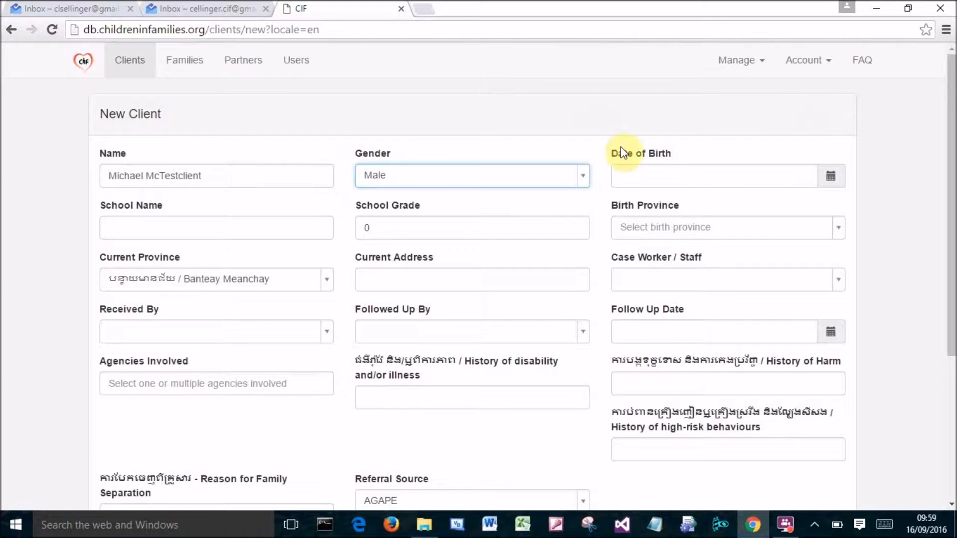
# Pick the client's date of birth from the calendar, navigating by month and year.
pyautogui.click(652, 177)
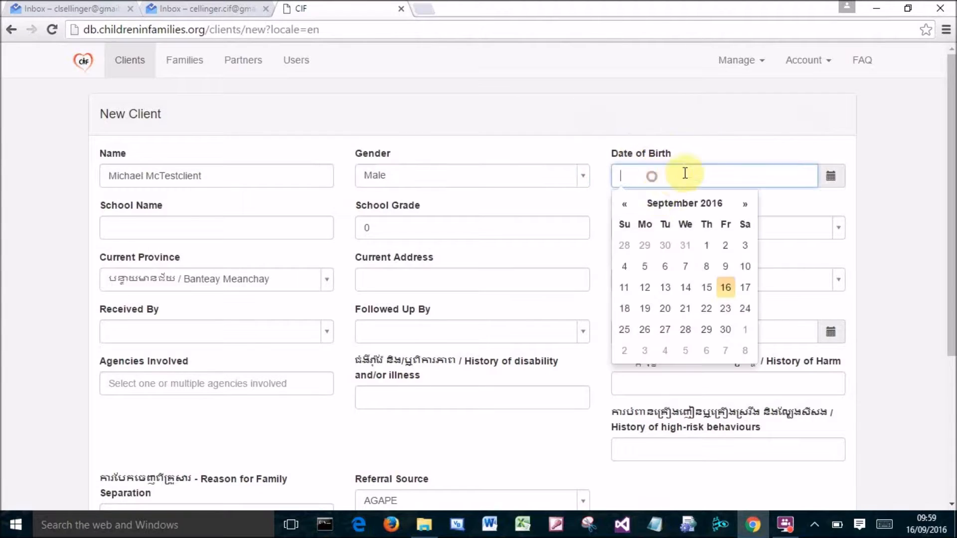
pyautogui.click(626, 204)
pyautogui.click(626, 204)
pyautogui.click(625, 204)
pyautogui.click(625, 204)
pyautogui.click(626, 204)
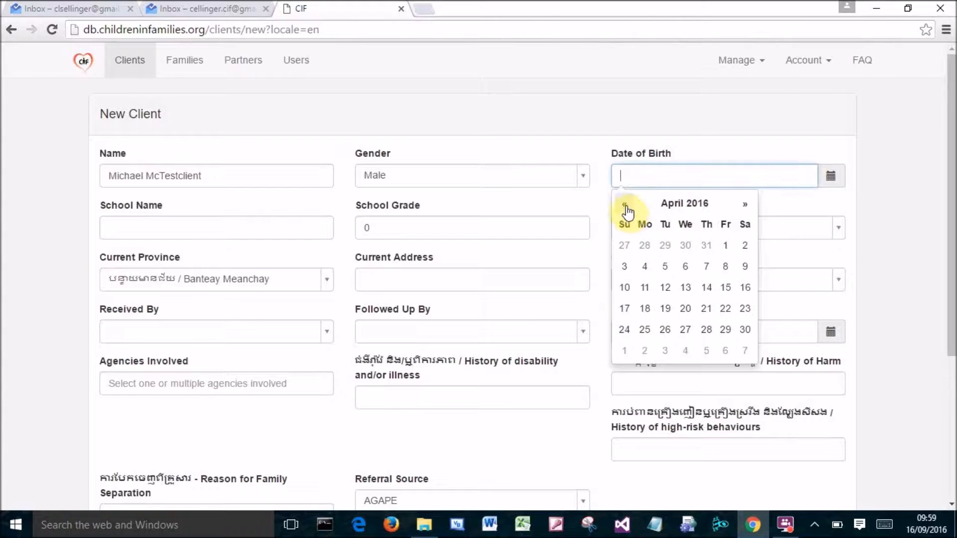
pyautogui.click(696, 209)
pyautogui.click(686, 210)
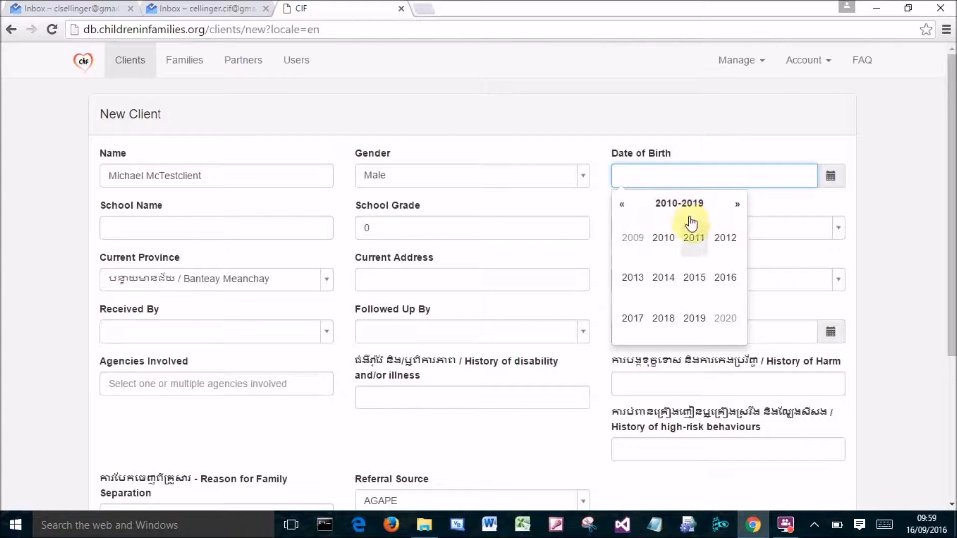
pyautogui.click(726, 279)
pyautogui.click(671, 244)
pyautogui.click(667, 249)
# Enter n/a as the school name.
pyautogui.click(251, 224)
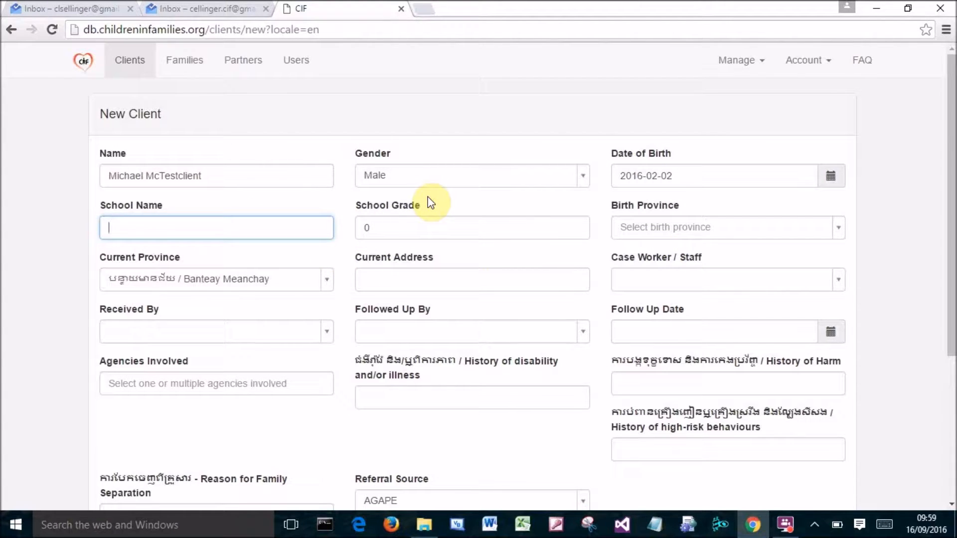
pyautogui.press('Tab')
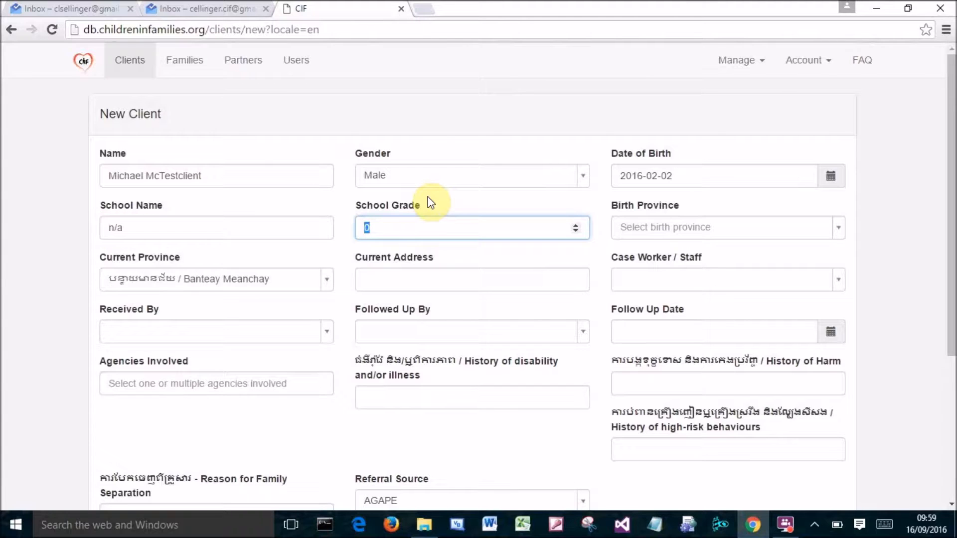
pyautogui.press('Tab')
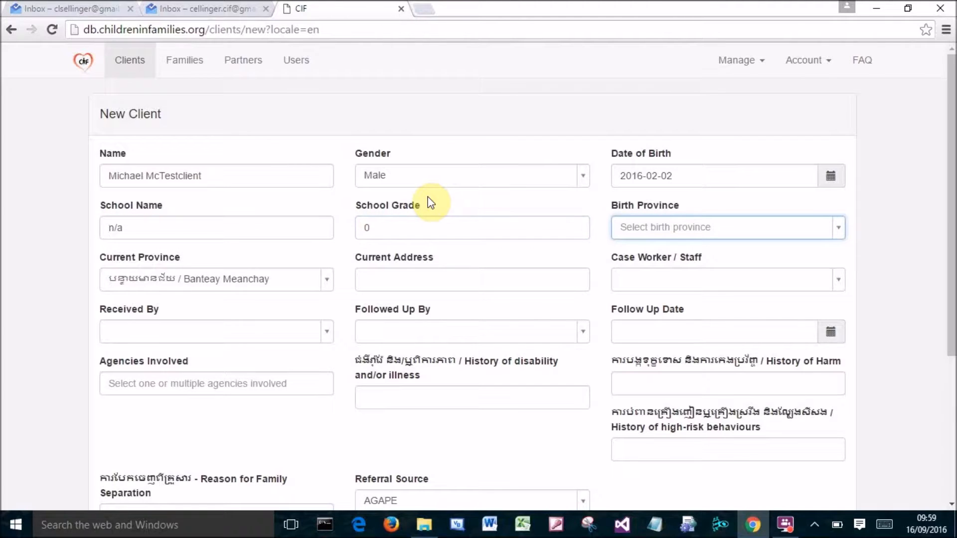
# Set the birth province to Kampong Cham.
pyautogui.click(693, 228)
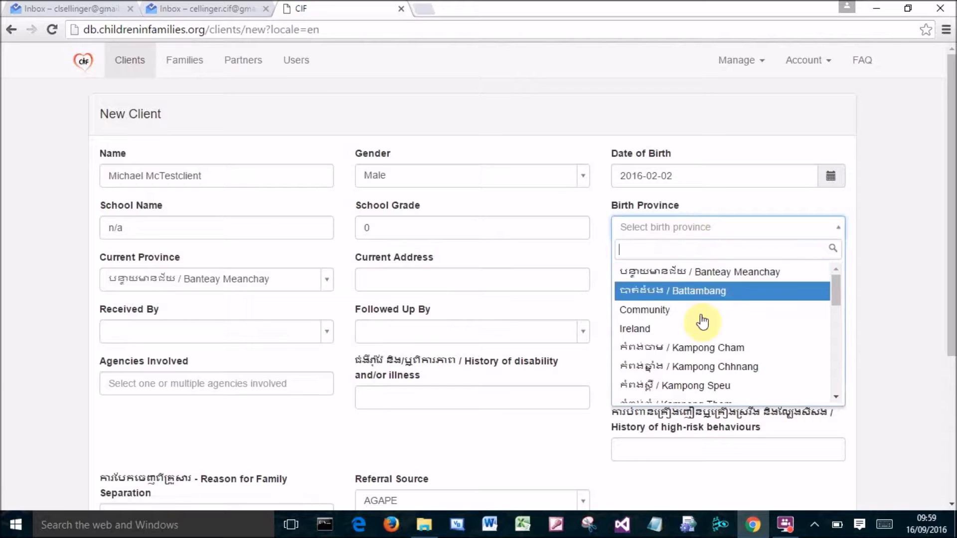
pyautogui.click(703, 347)
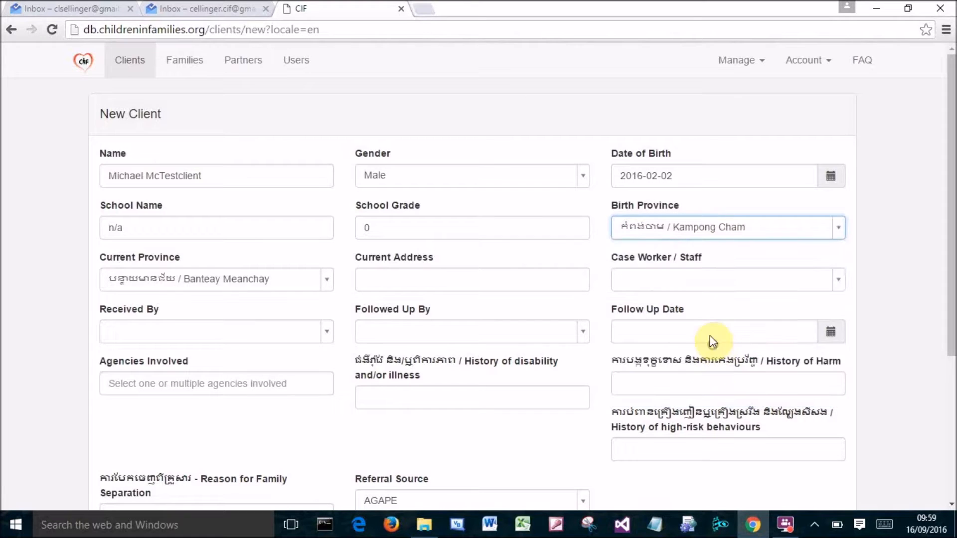
# Set the current province to Kampong Thom and the current address to Example Address.
pyautogui.click(248, 283)
pyautogui.scroll(-3, 261, 394)
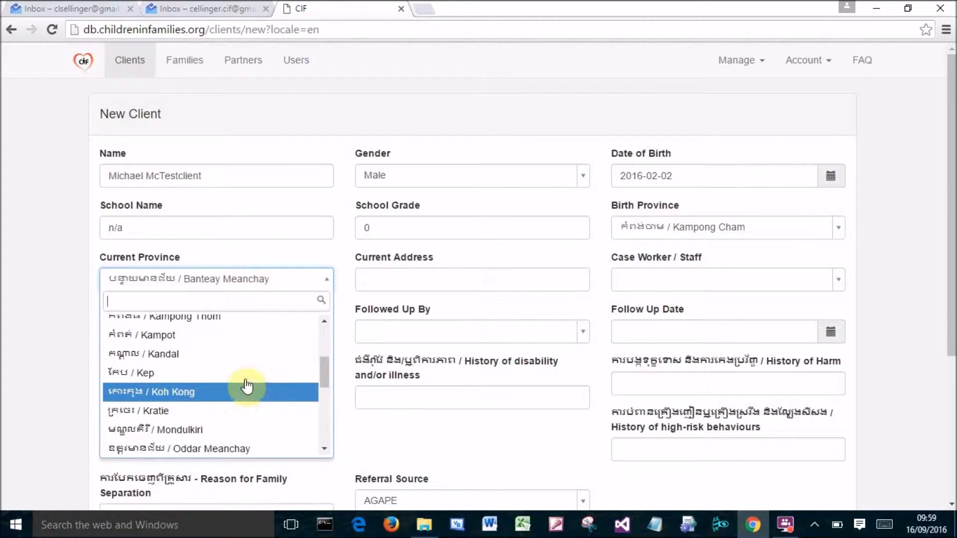
pyautogui.scroll(3, 235, 388)
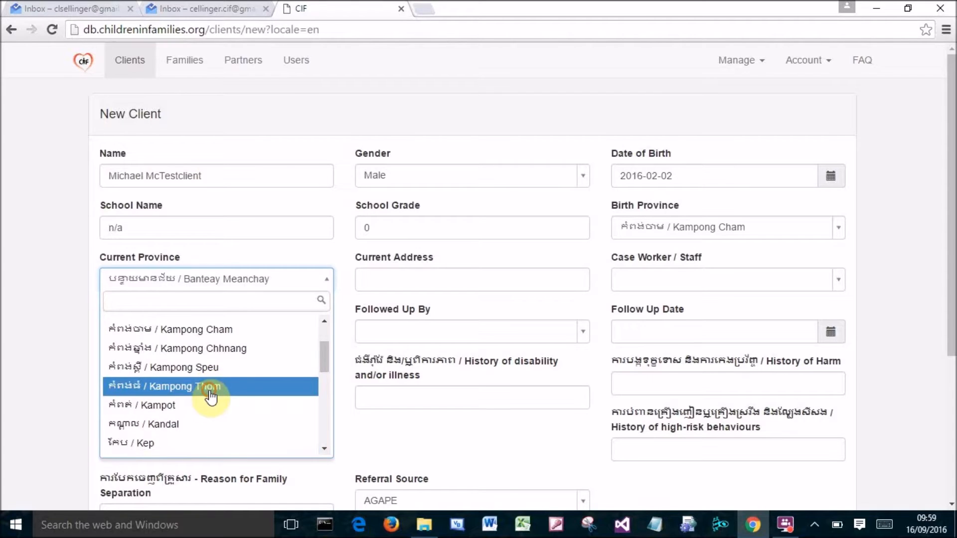
pyautogui.click(210, 391)
pyautogui.click(443, 280)
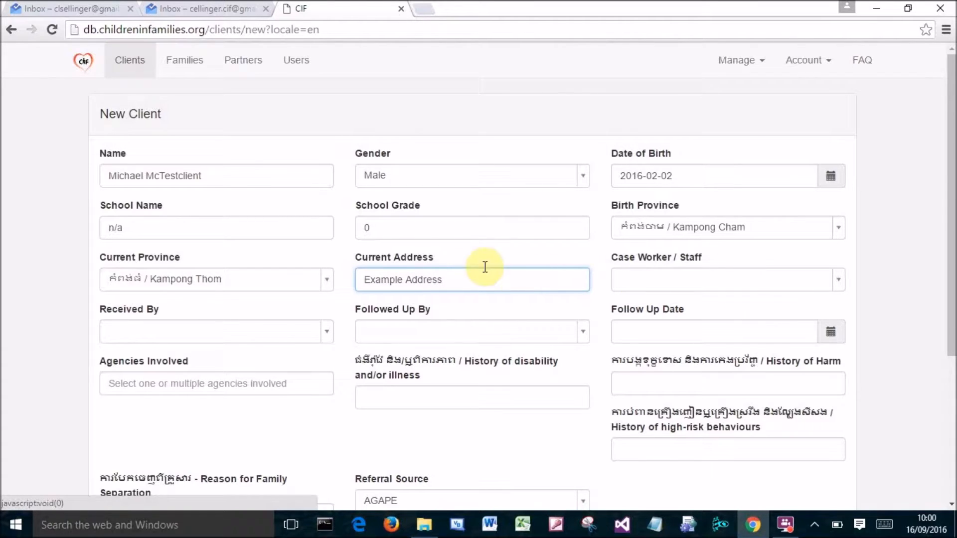
# Choose the logged-in user's staff name as Case Worker / Staff.
pyautogui.click(660, 286)
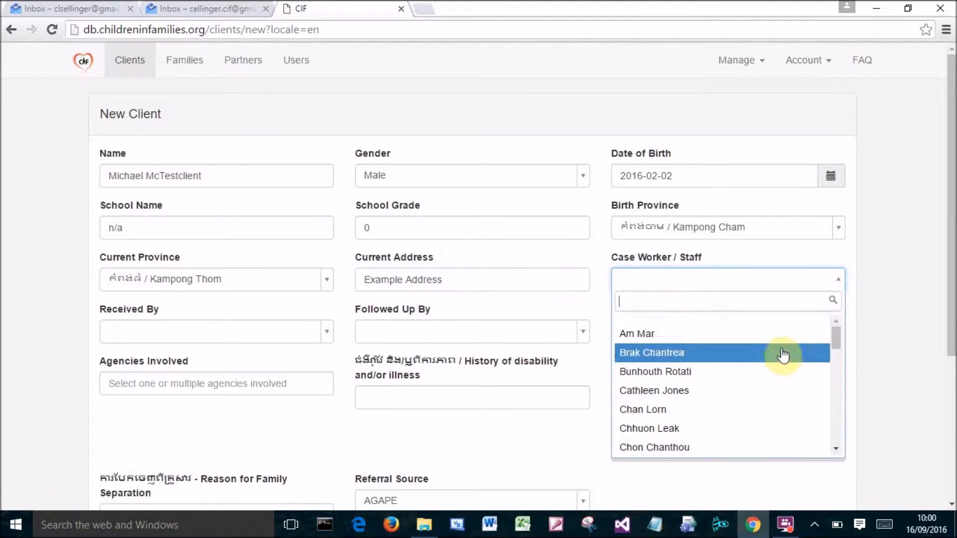
pyautogui.moveTo(838, 338); pyautogui.dragTo(836, 357)
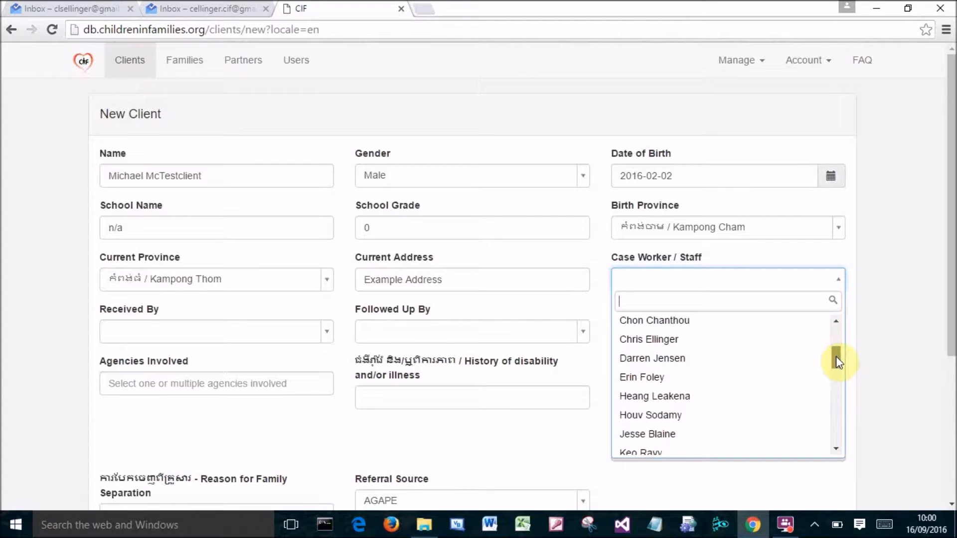
pyautogui.click(693, 339)
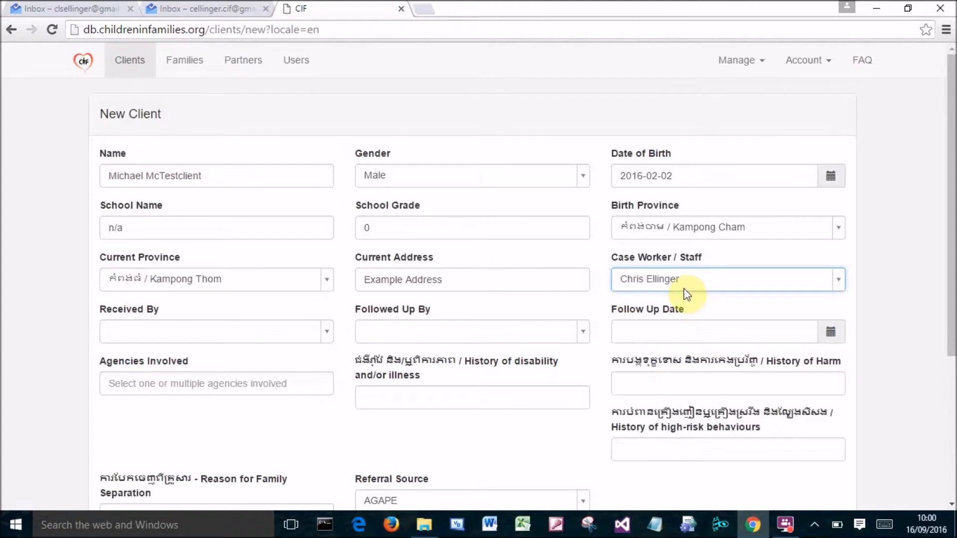
# Set Received By and Followed Up By to the same staff member.
pyautogui.click(326, 333)
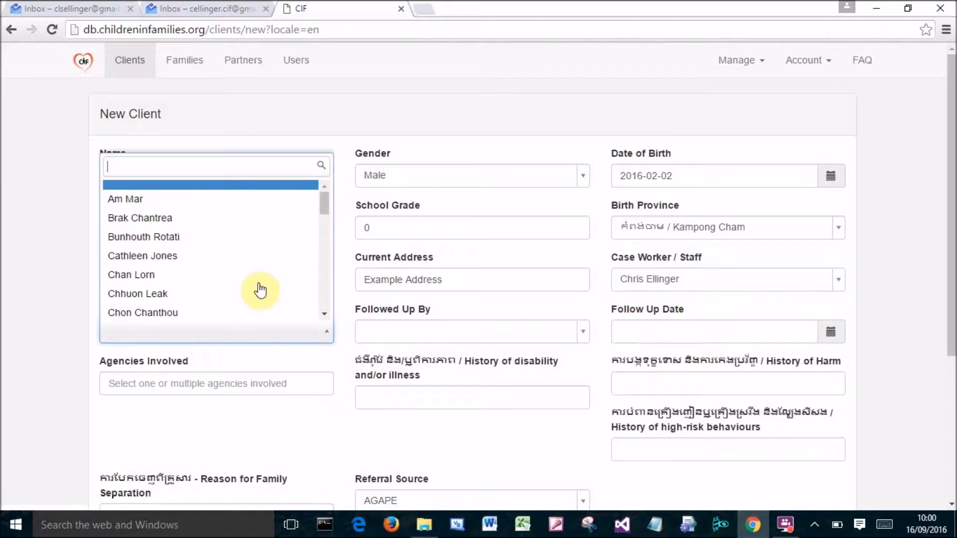
pyautogui.scroll(-3, 192, 274)
pyautogui.scroll(2, 165, 279)
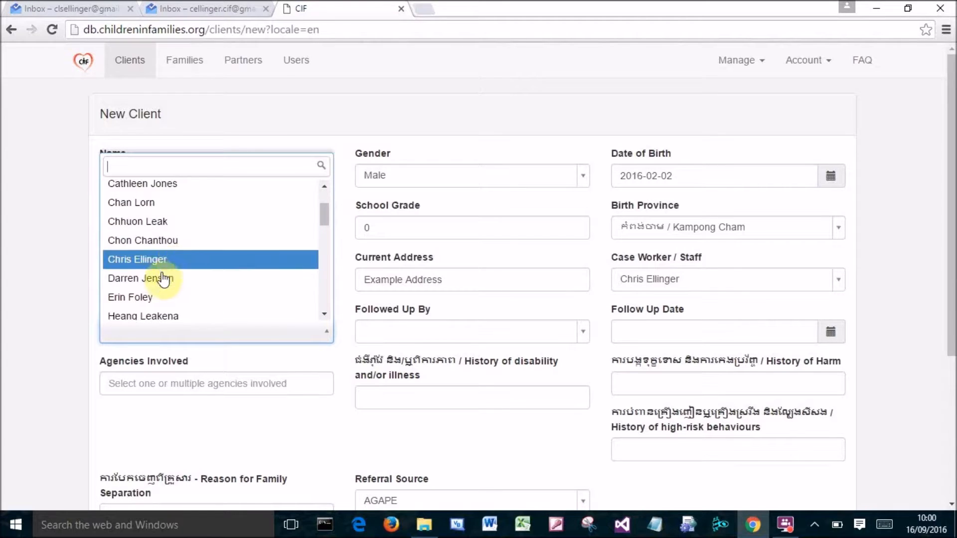
pyautogui.click(162, 270)
pyautogui.click(461, 332)
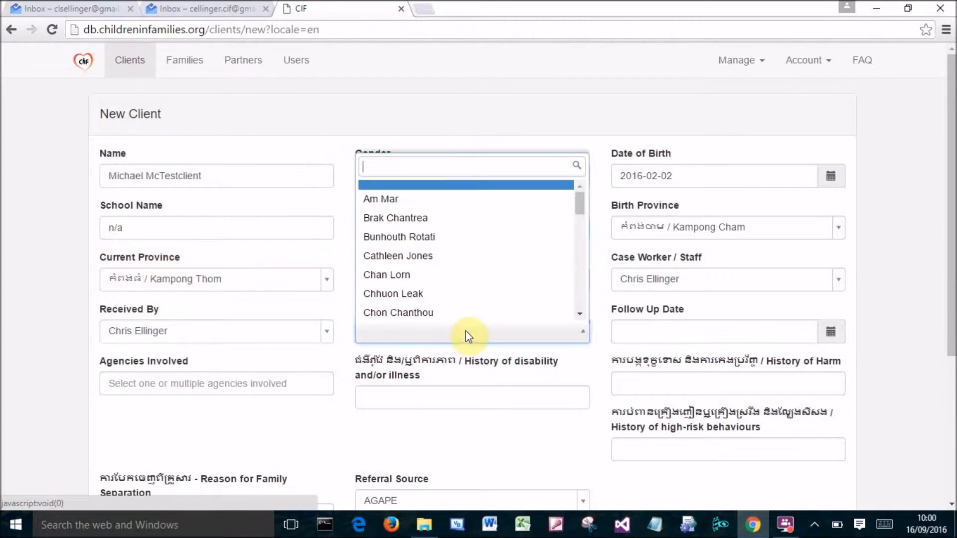
pyautogui.scroll(-2, 427, 282)
pyautogui.click(402, 261)
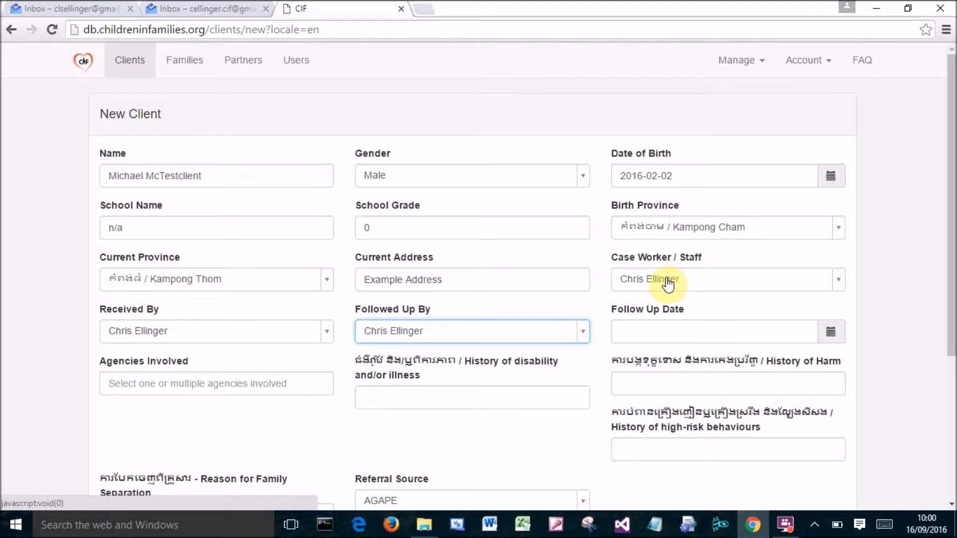
# Set the follow-up date to 2016-09-16.
pyautogui.click(642, 331)
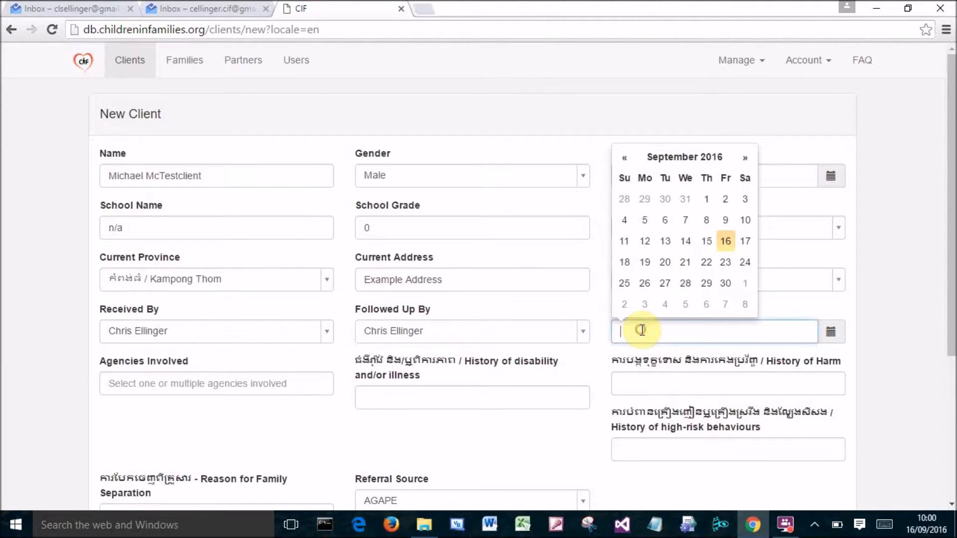
pyautogui.click(726, 241)
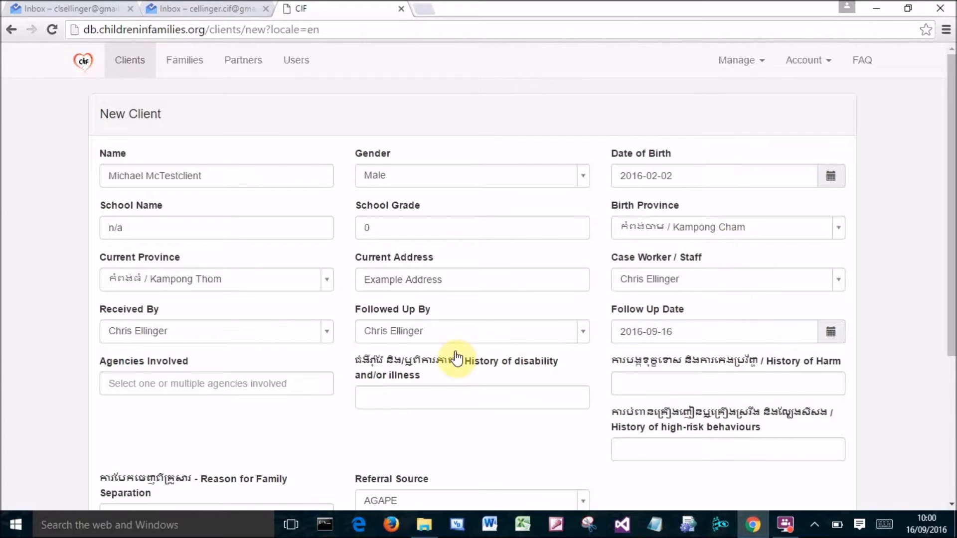
# Add Hospital / Clinic / Doctor to Agencies Involved.
pyautogui.scroll(-1, 331, 367)
pyautogui.scroll(-4, 331, 367)
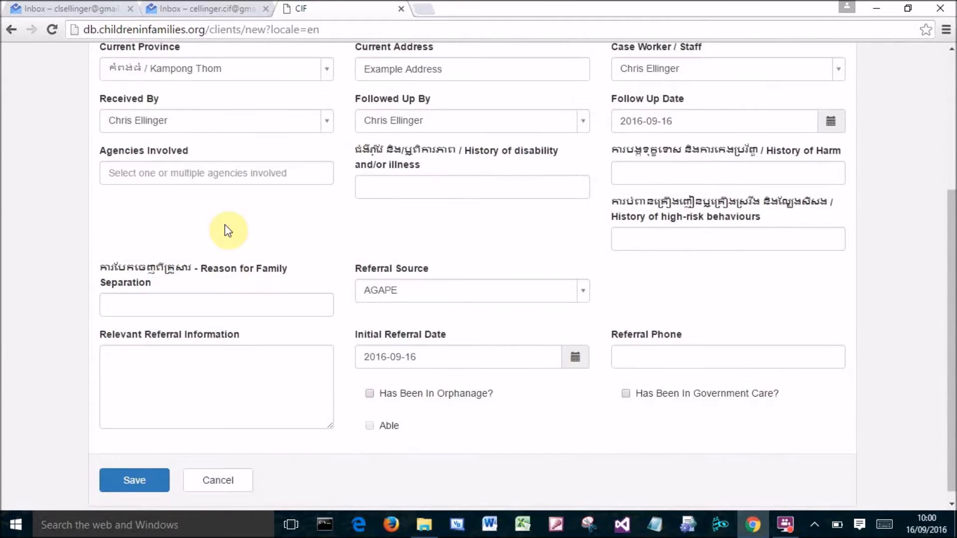
pyautogui.click(228, 174)
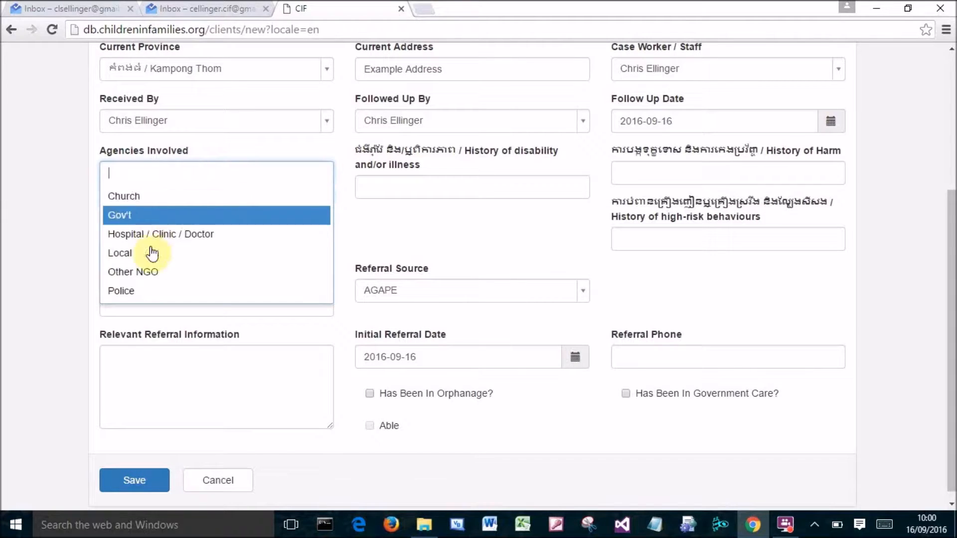
pyautogui.scroll(-1, 152, 282)
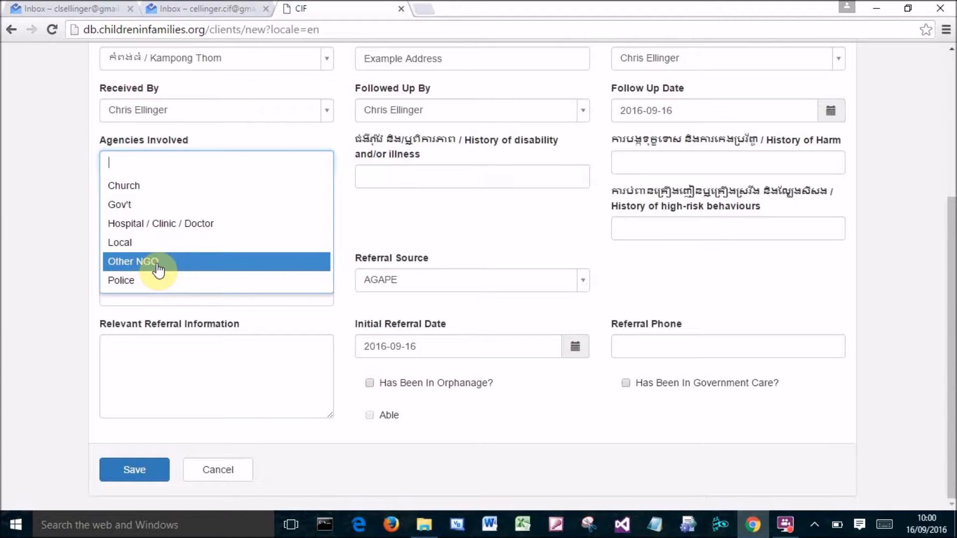
pyautogui.click(158, 227)
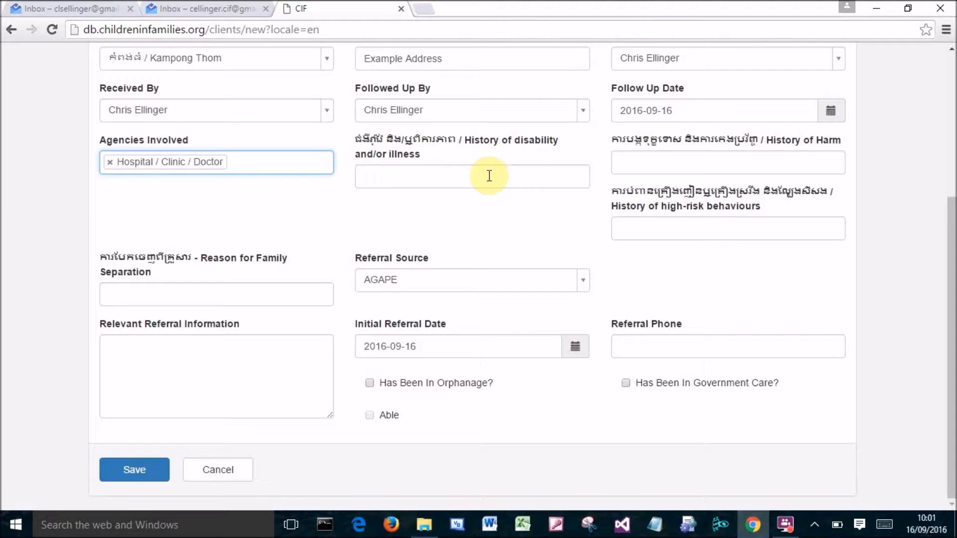
pyautogui.click(453, 179)
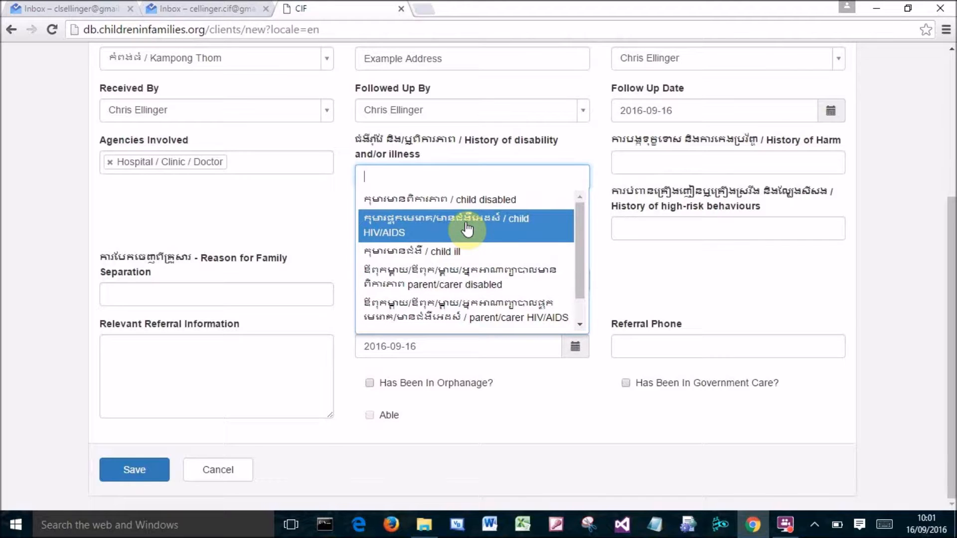
pyautogui.click(437, 232)
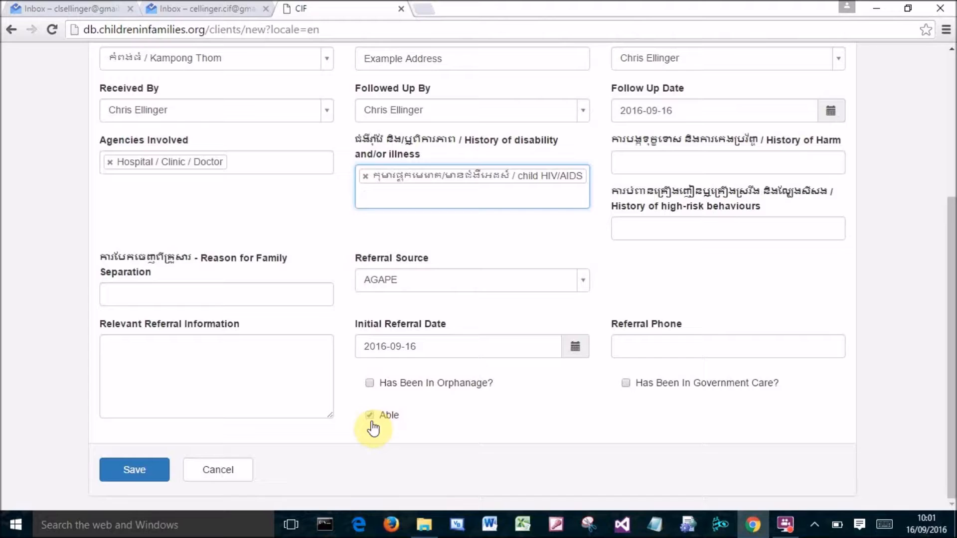
pyautogui.click(365, 176)
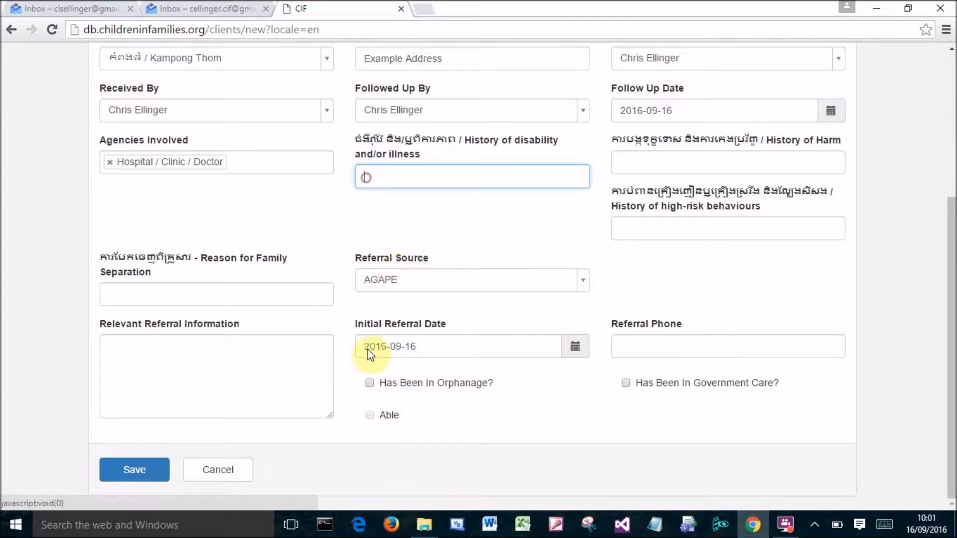
# Add child HIV/AIDS to the history of disability and/or illness.
pyautogui.click(405, 178)
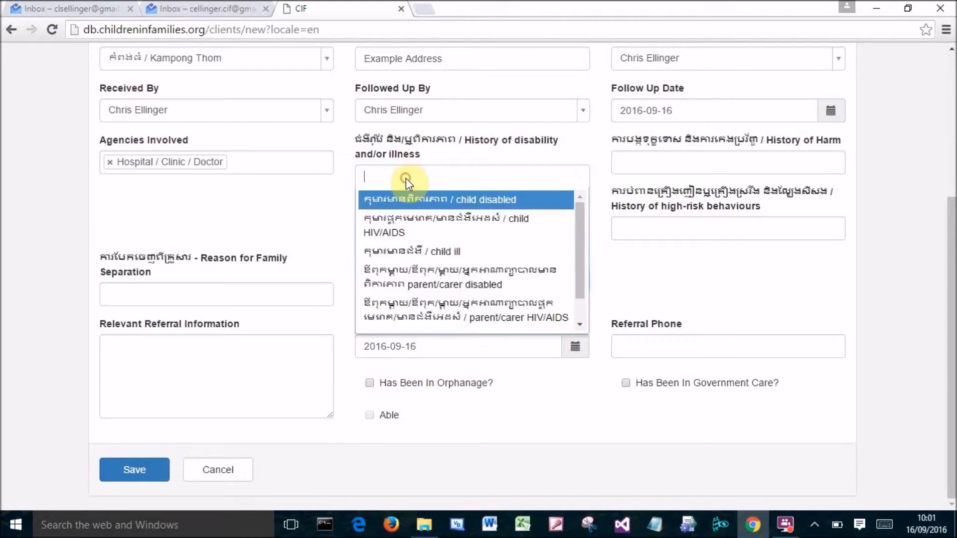
pyautogui.click(409, 227)
# Add neglect to History of Harm and parent/carer has a criminal history to History of high-risk behaviours.
pyautogui.click(759, 157)
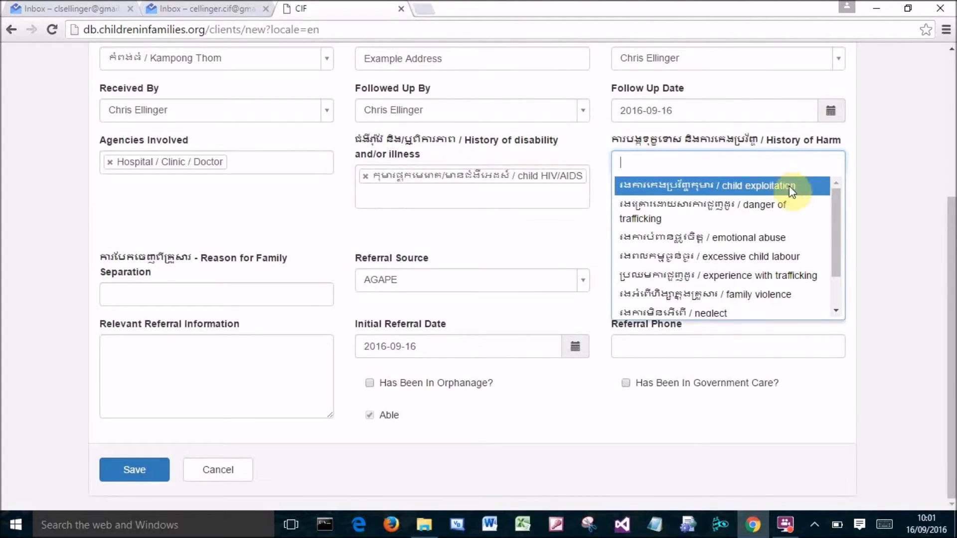
pyautogui.click(715, 314)
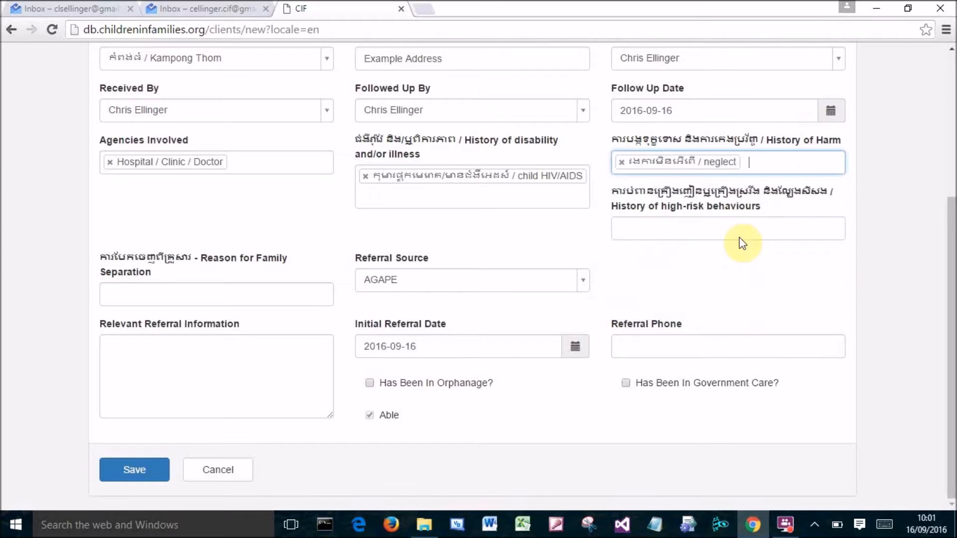
pyautogui.click(707, 232)
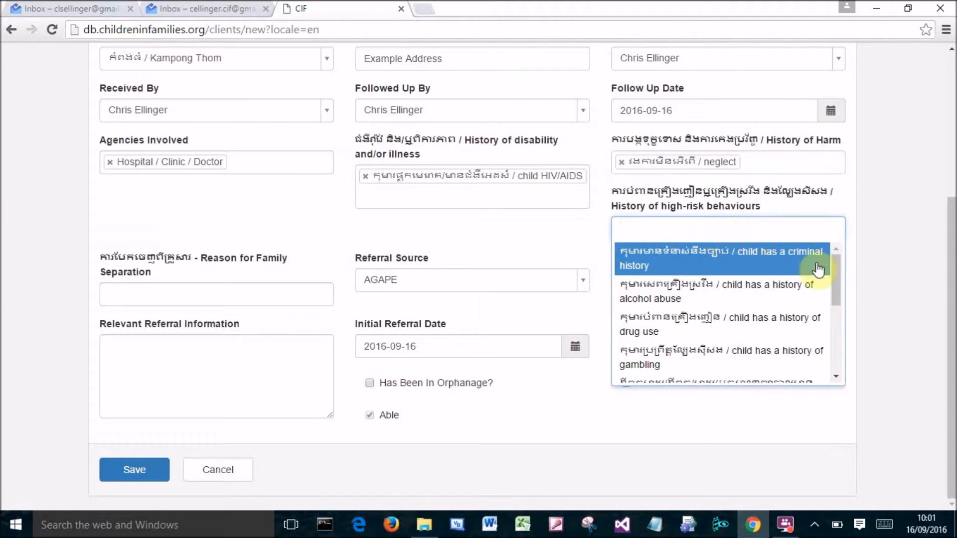
pyautogui.moveTo(837, 267); pyautogui.dragTo(834, 307)
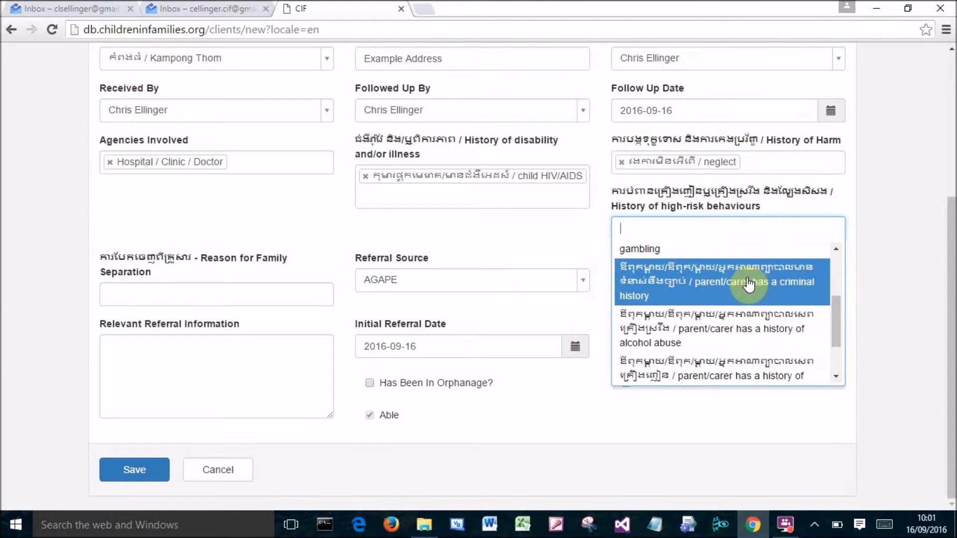
pyautogui.click(748, 282)
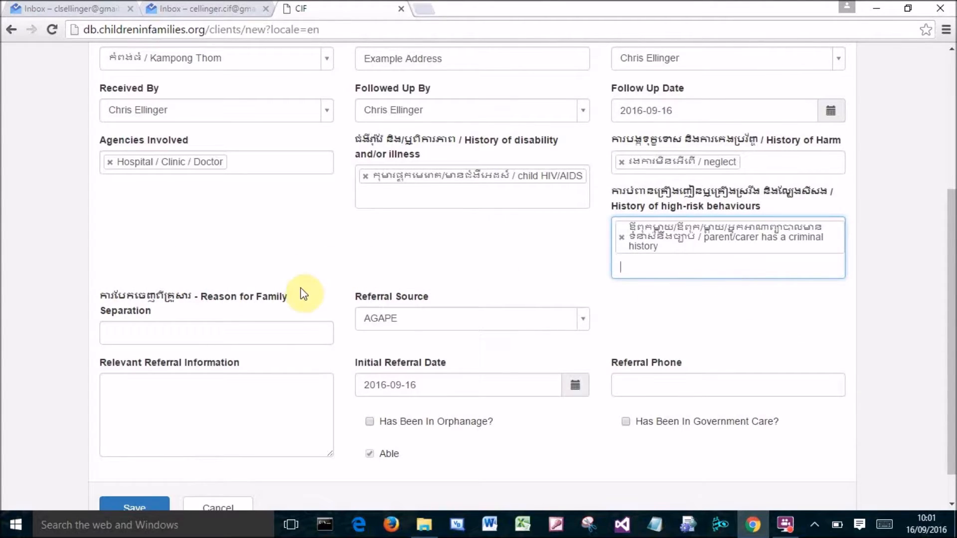
# Set Reason for Family Separation to abandoned and choose Hospital as the Referral Source.
pyautogui.click(222, 335)
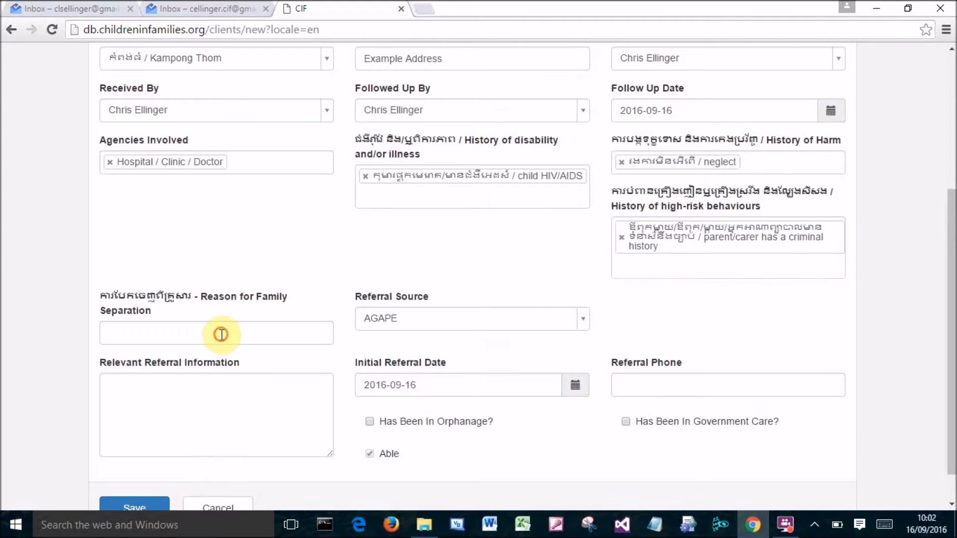
pyautogui.click(199, 357)
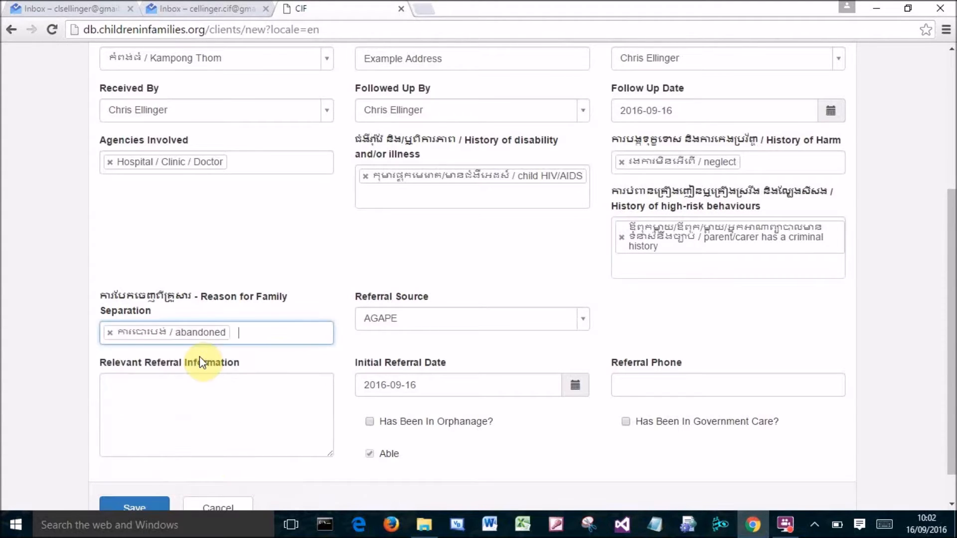
pyautogui.click(550, 329)
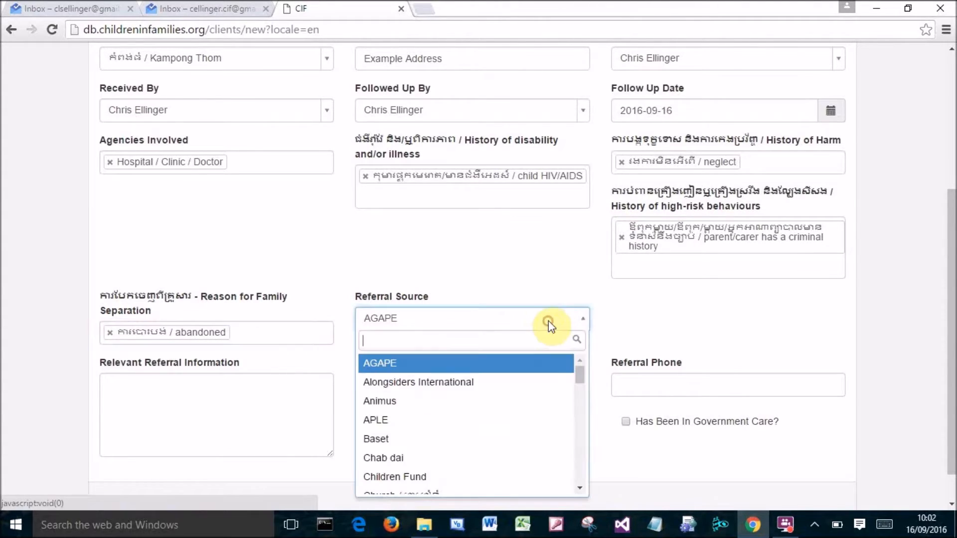
pyautogui.scroll(-3, 465, 384)
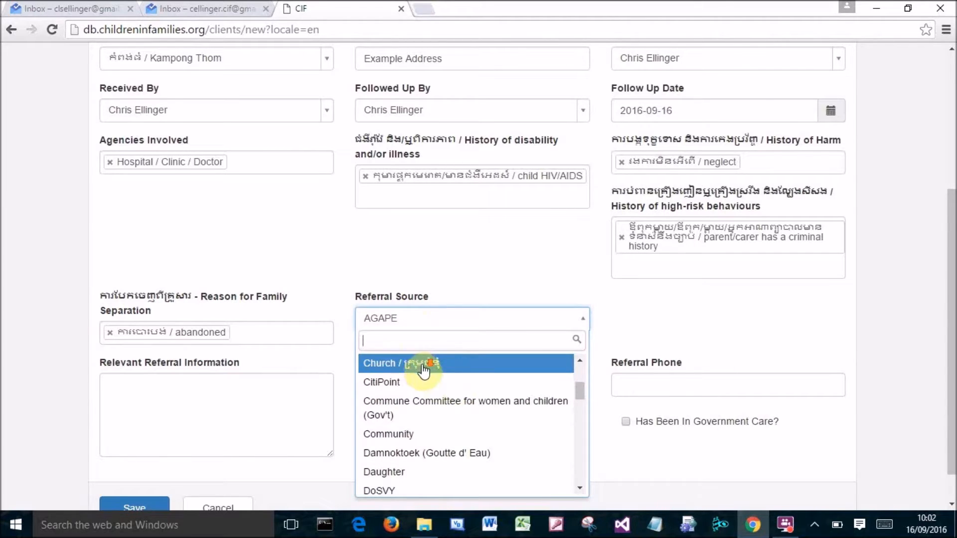
pyautogui.scroll(-4, 422, 372)
pyautogui.scroll(1, 429, 373)
pyautogui.scroll(-2, 429, 373)
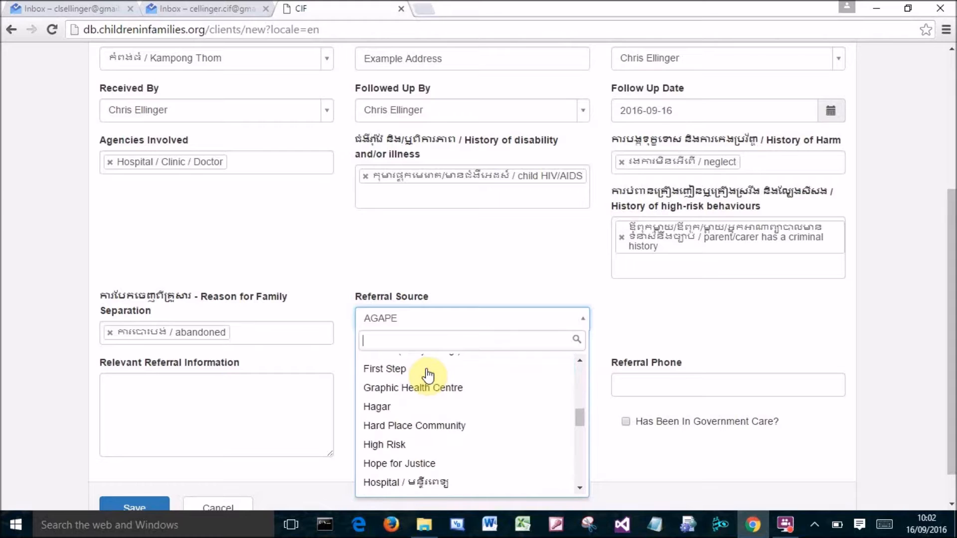
pyautogui.scroll(-2, 427, 375)
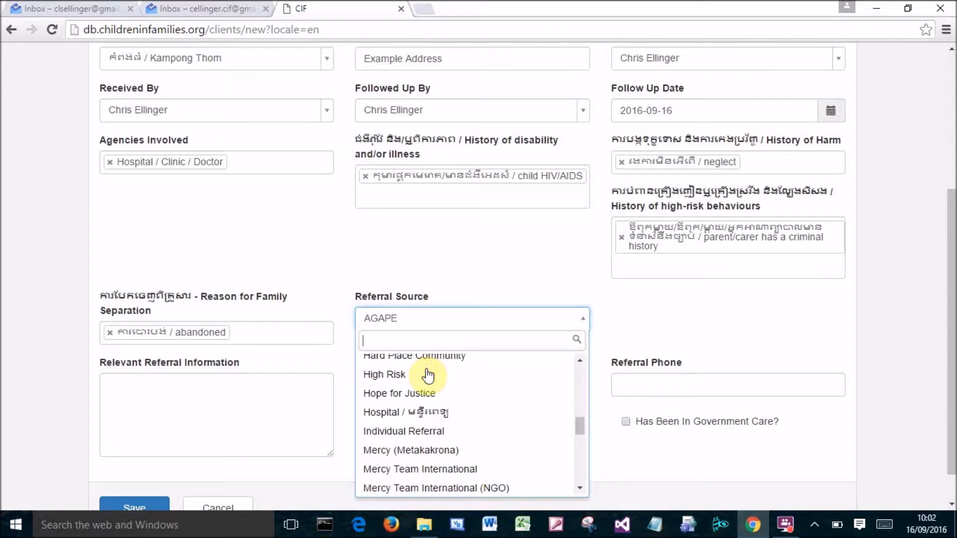
pyautogui.click(414, 413)
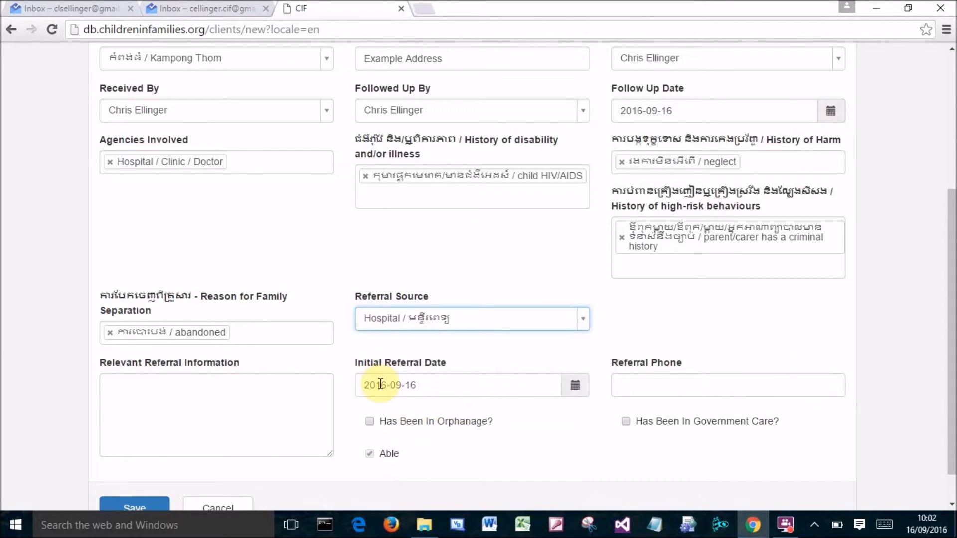
# Enter the referral phone number.
pyautogui.click(664, 387)
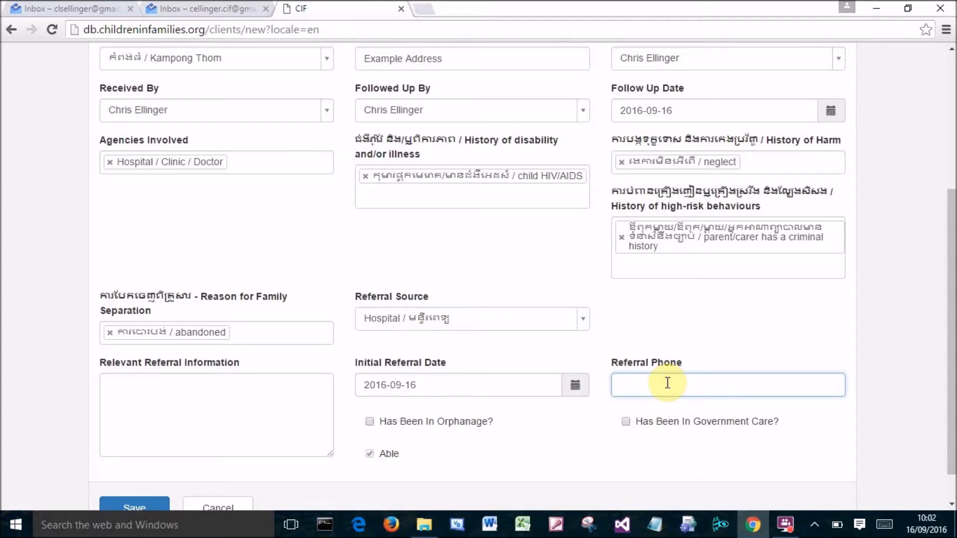
pyautogui.write('12345678')
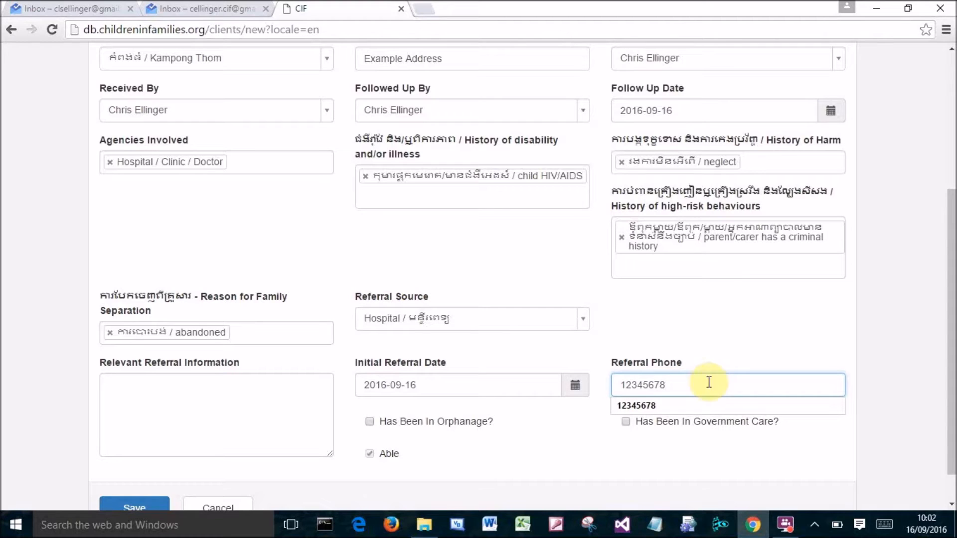
pyautogui.click(768, 443)
# Write the referral information: the child was abandoned at the hospital by his parents; hospital staff advise a difficult home situation.
pyautogui.click(193, 391)
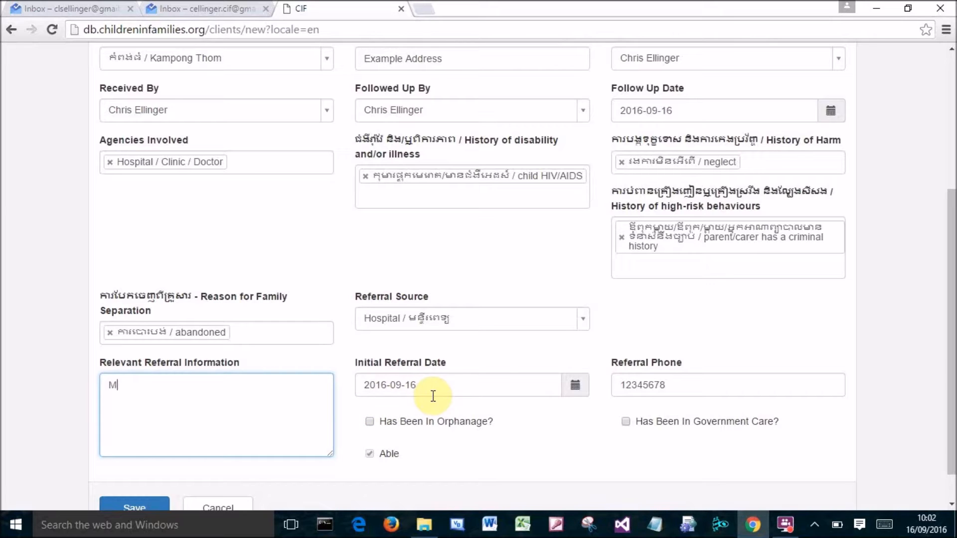
pyautogui.write('Michael was abandoned at the hospital b')
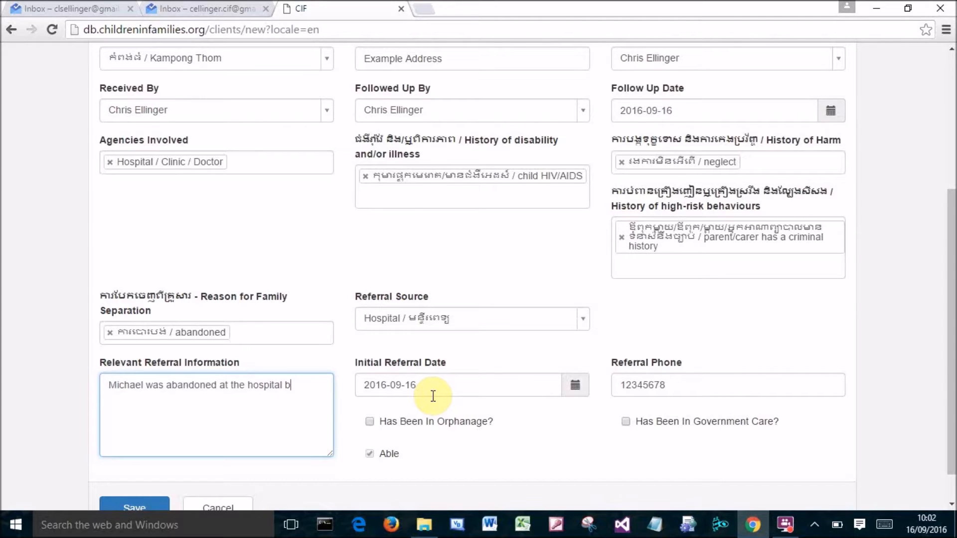
pyautogui.write('y his parents. Hospital staff advise a difficult home')
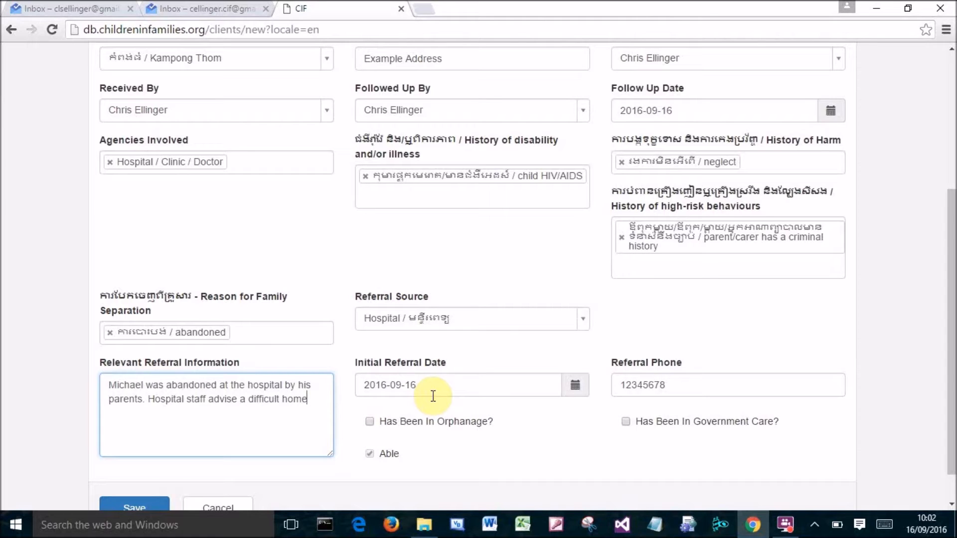
pyautogui.write(' situation.')
# Save the new client record.
pyautogui.scroll(-1, 523, 399)
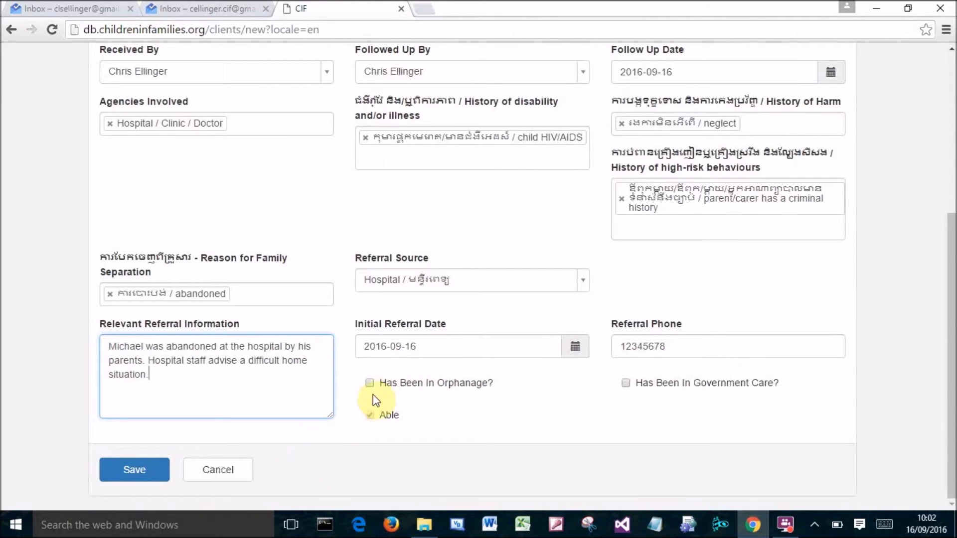
pyautogui.click(140, 473)
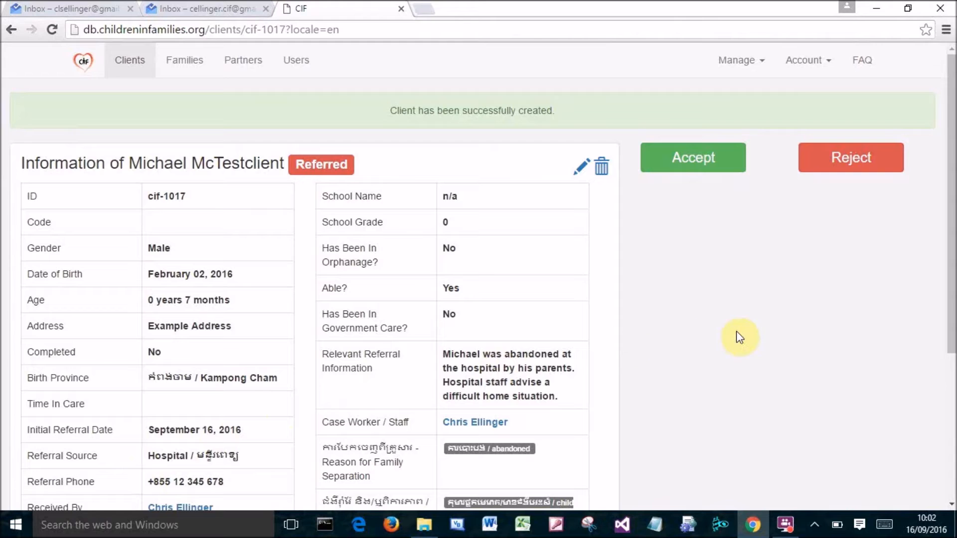
# Review the saved client's details, open the client's edit form to check the fields, and save it.
pyautogui.scroll(-3, 731, 337)
pyautogui.scroll(5, 732, 333)
pyautogui.scroll(-4, 728, 329)
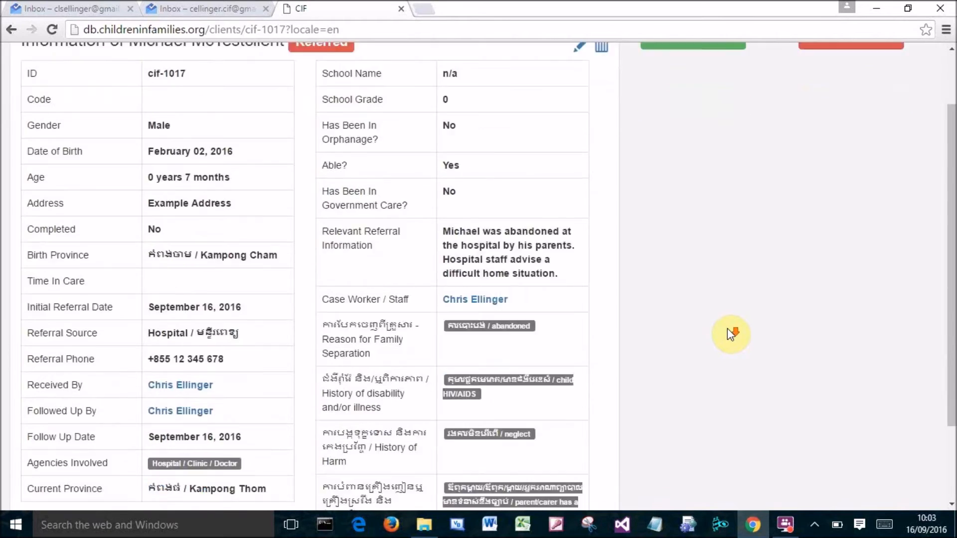
pyautogui.scroll(4, 727, 332)
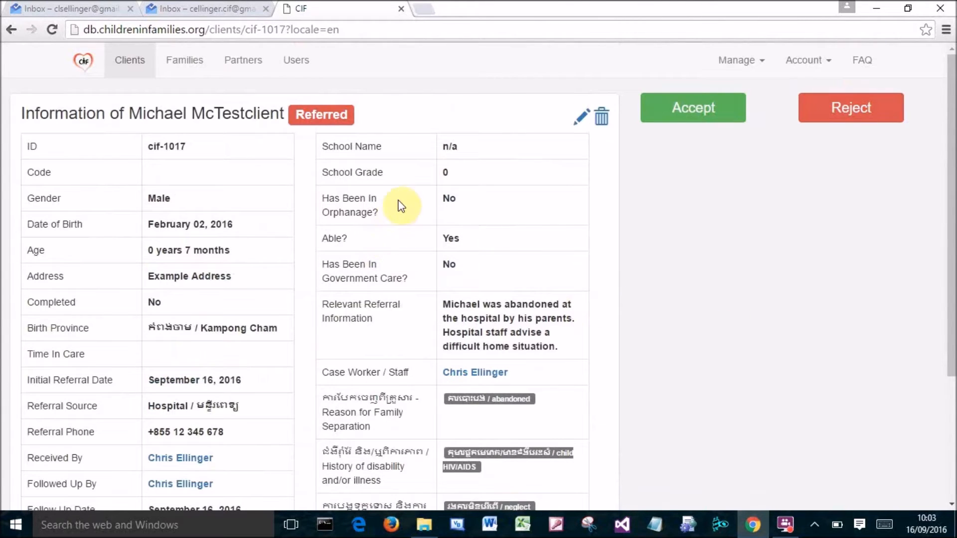
pyautogui.click(580, 125)
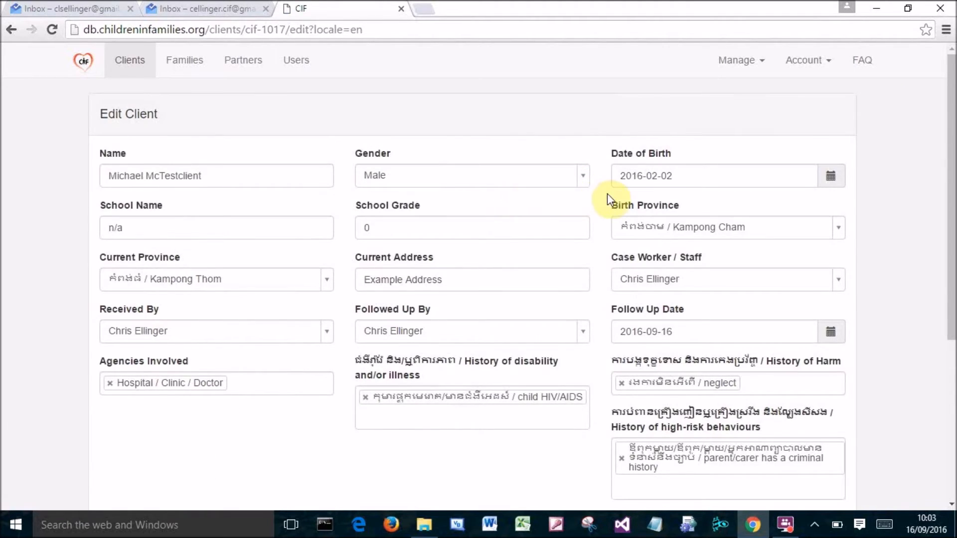
pyautogui.scroll(-3, 571, 208)
pyautogui.scroll(-1, 540, 229)
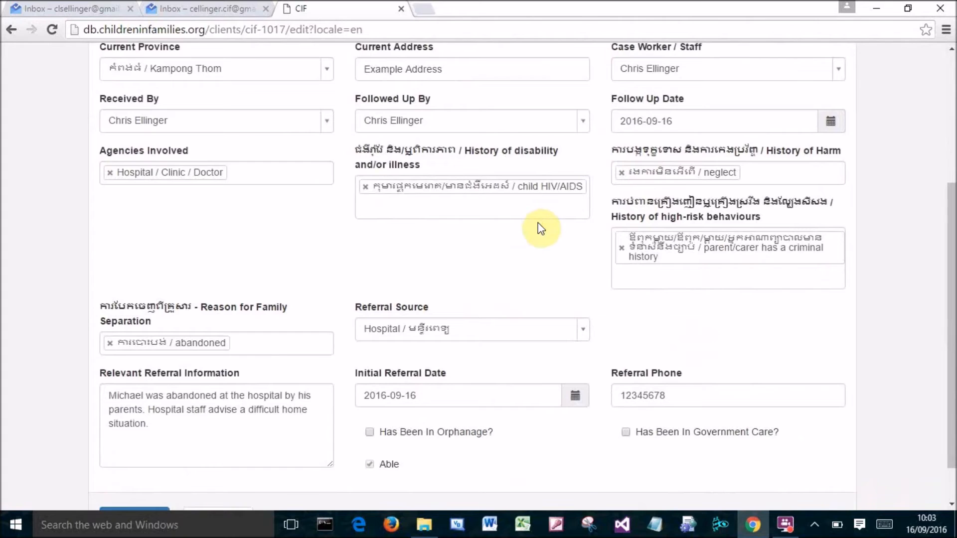
pyautogui.scroll(3, 587, 246)
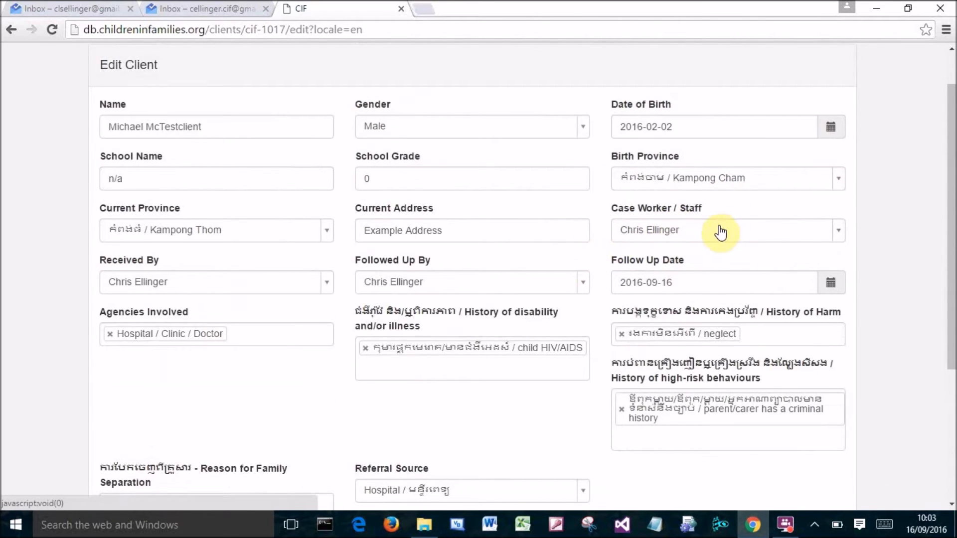
pyautogui.scroll(1, 671, 214)
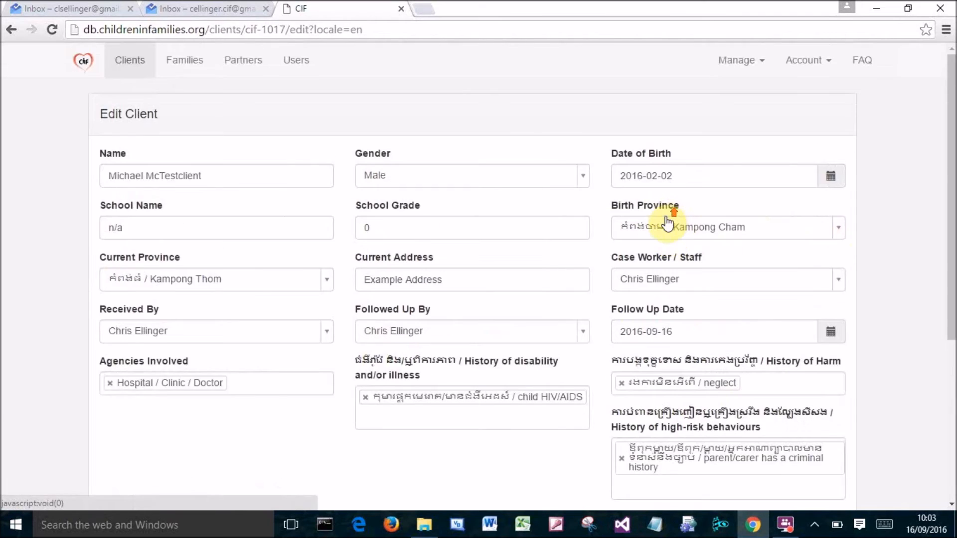
pyautogui.scroll(-5, 668, 214)
pyautogui.click(135, 471)
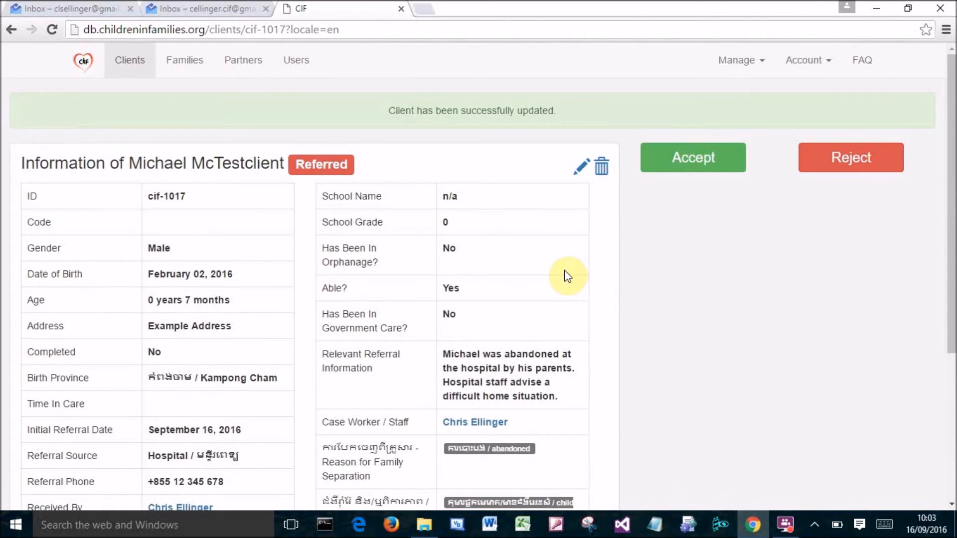
# Accept the referred client.
pyautogui.scroll(-2, 698, 235)
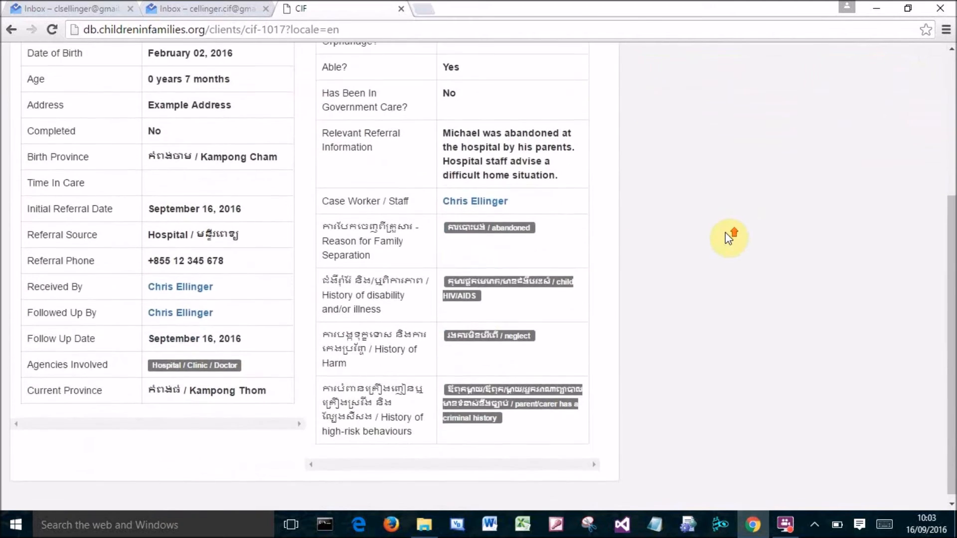
pyautogui.scroll(5, 728, 238)
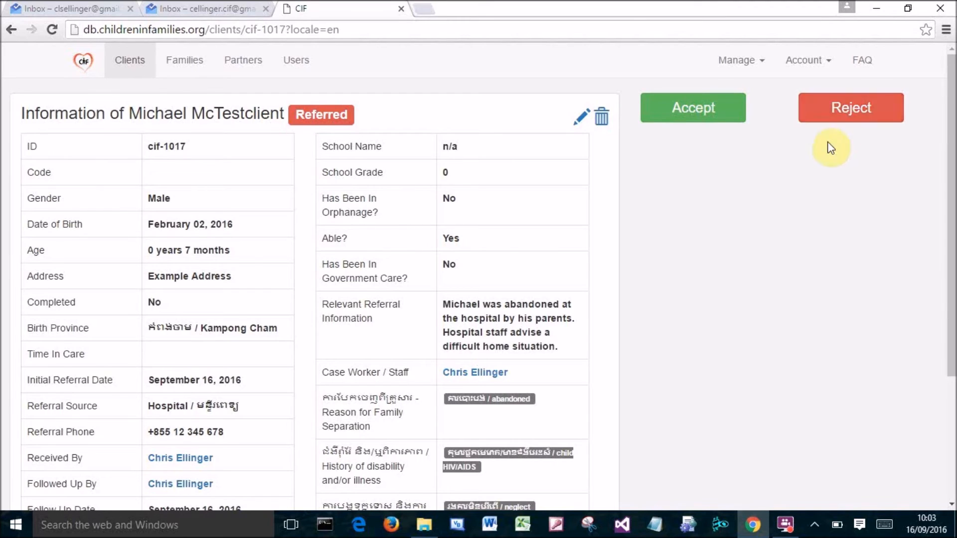
pyautogui.scroll(1, 792, 187)
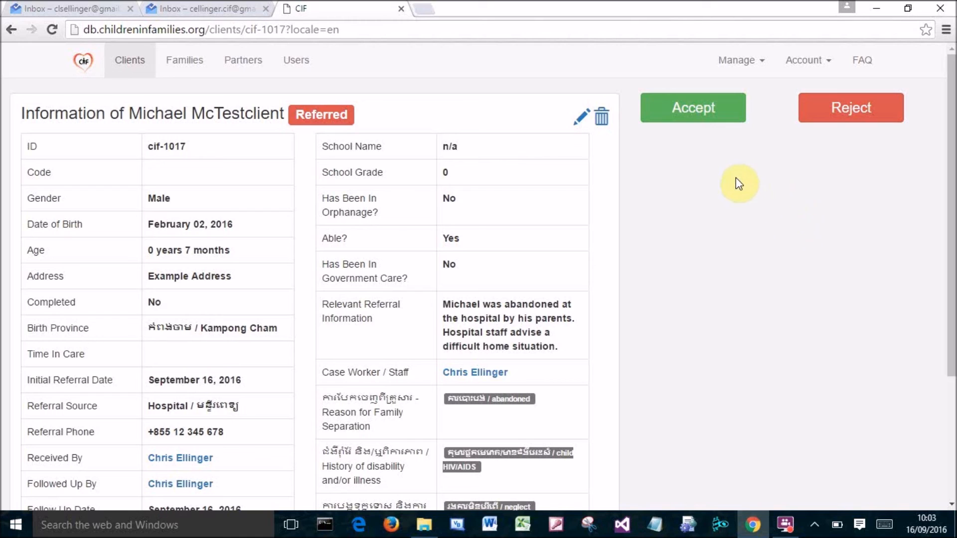
pyautogui.click(695, 119)
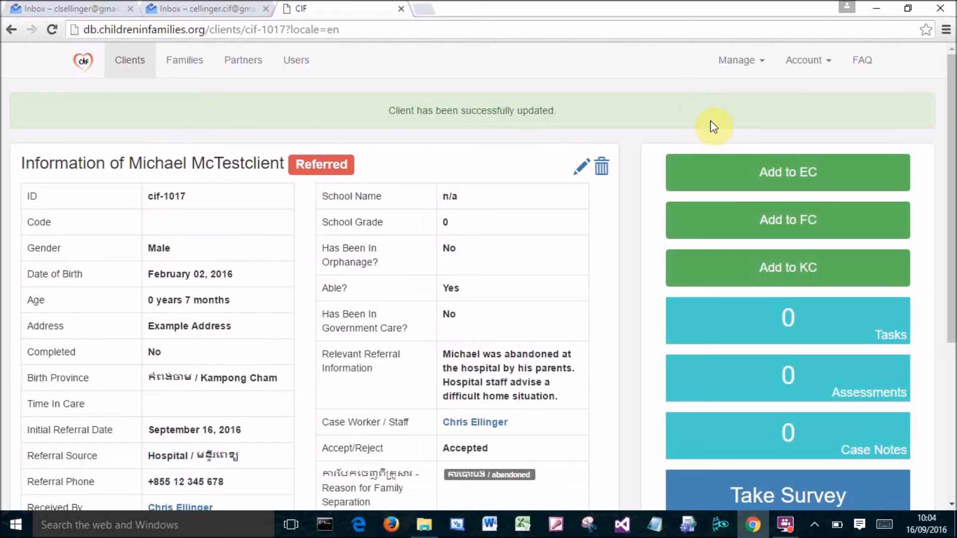
pyautogui.scroll(-1, 601, 178)
pyautogui.scroll(-1, 599, 179)
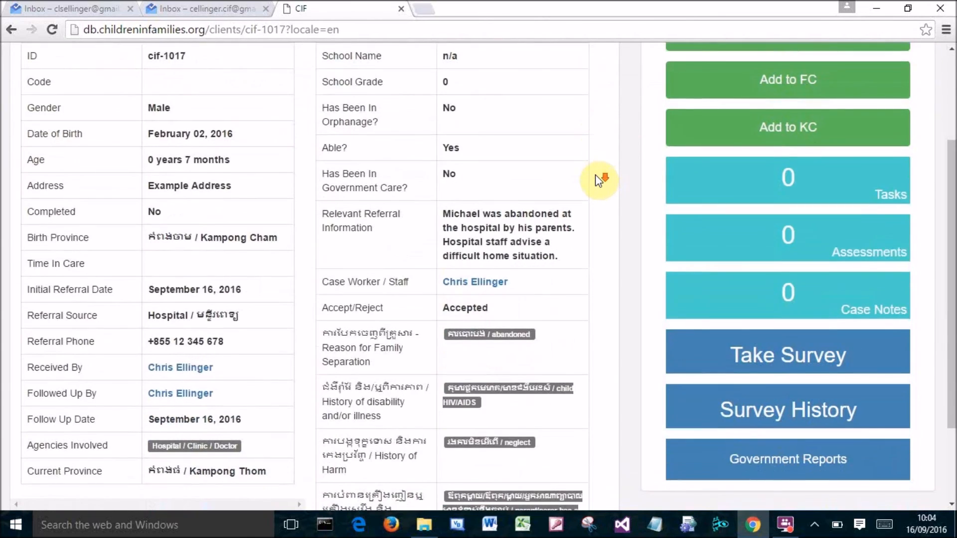